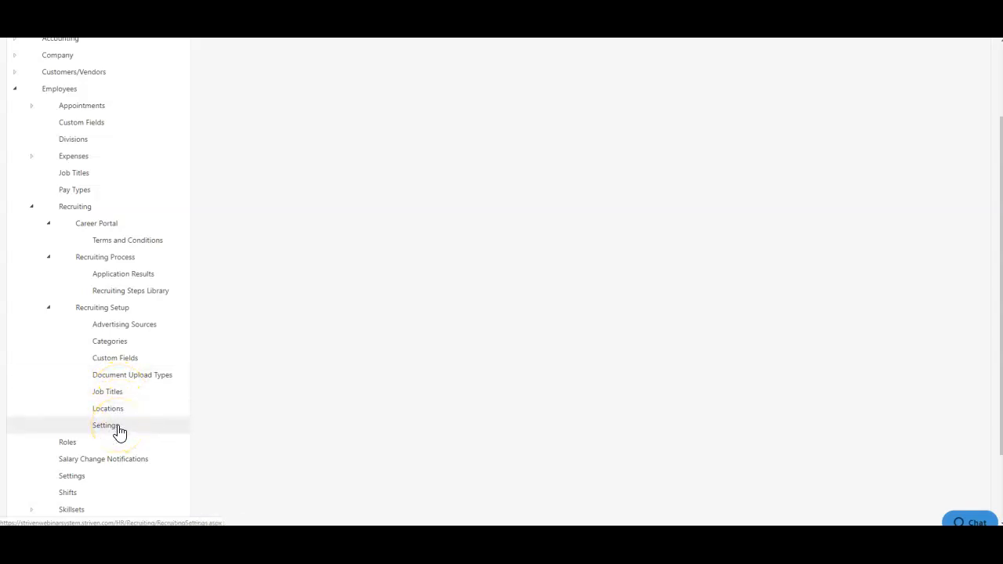
Open the recruiting Terms and Conditions settings and view the category filter options
left_click(129, 242)
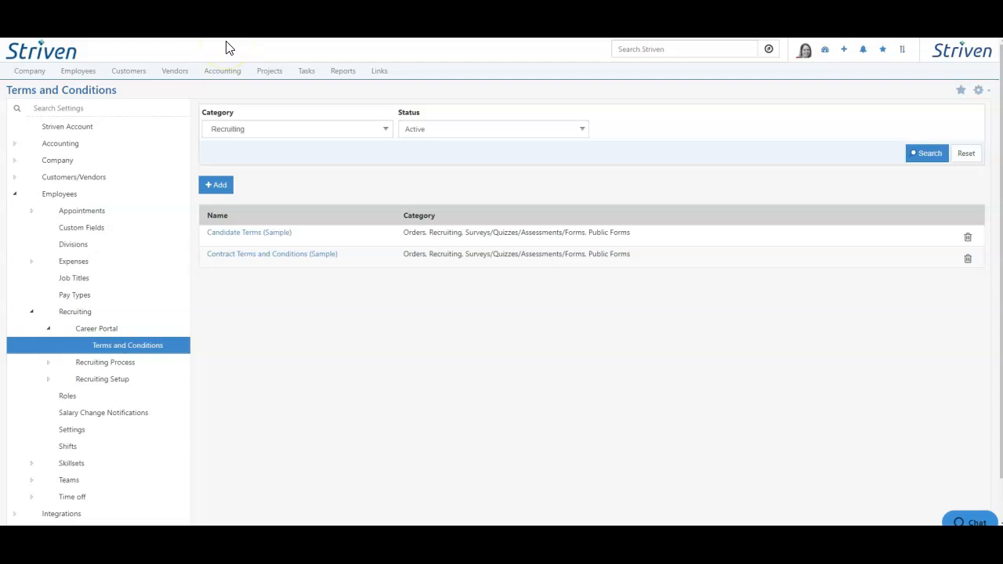
left_click(251, 132)
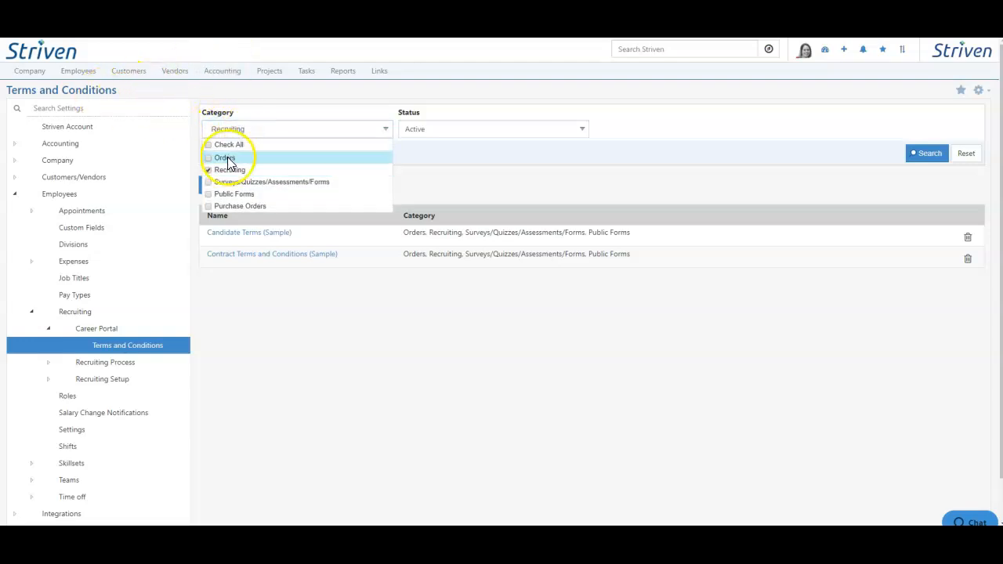
left_click(454, 175)
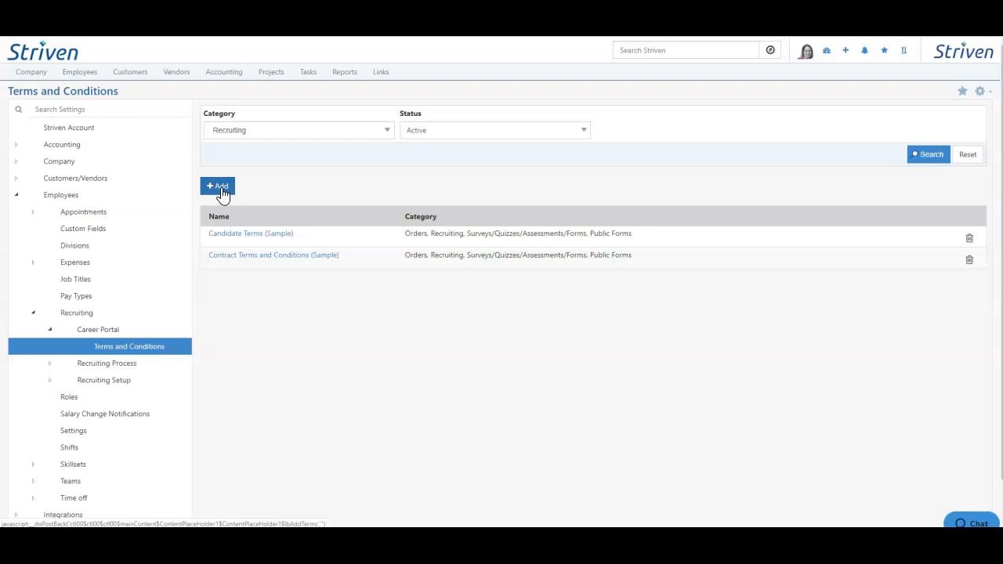
Inspect the blank form for new terms and conditions, close it unsaved, and view the status filter options
left_click(222, 194)
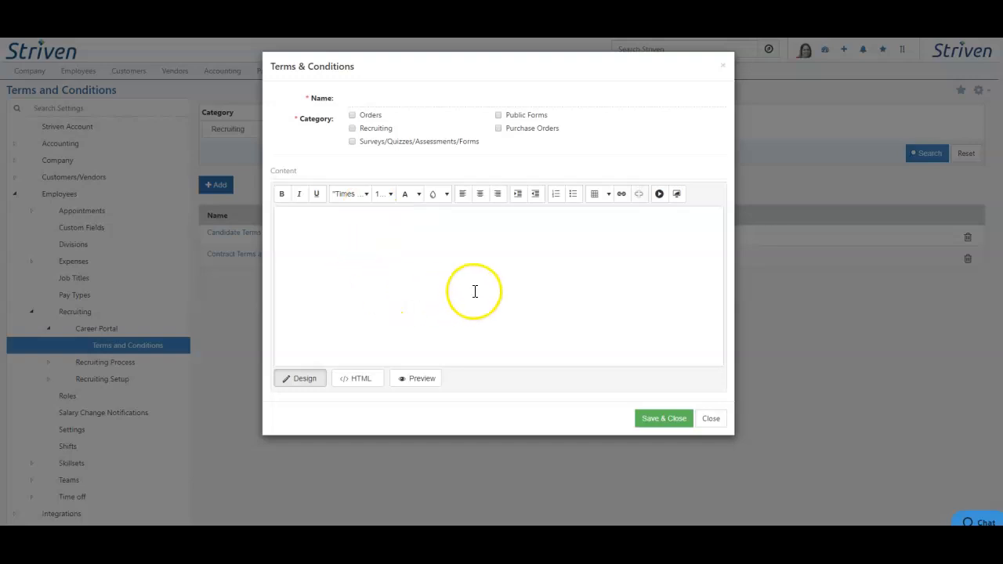
left_click(706, 419)
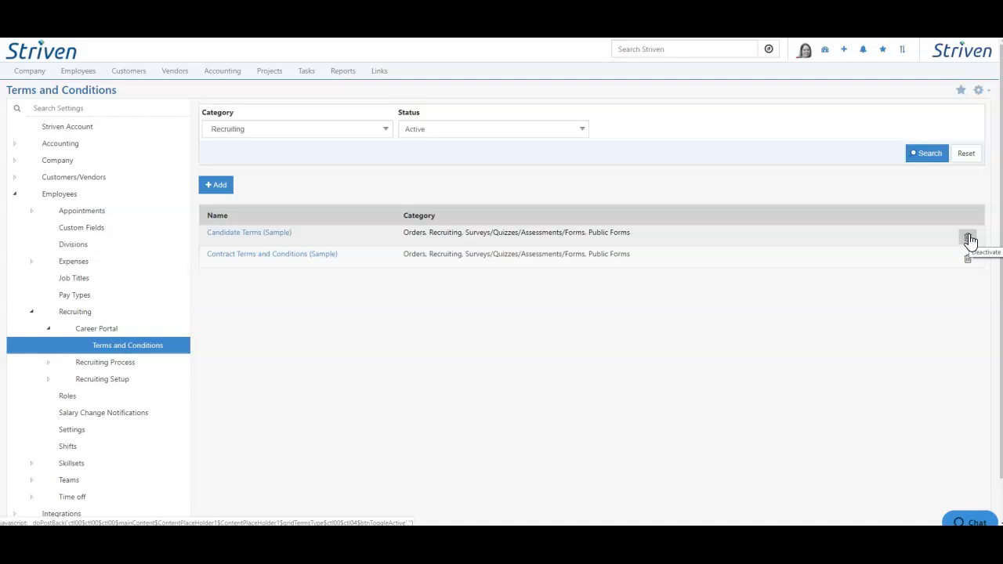
left_click(467, 130)
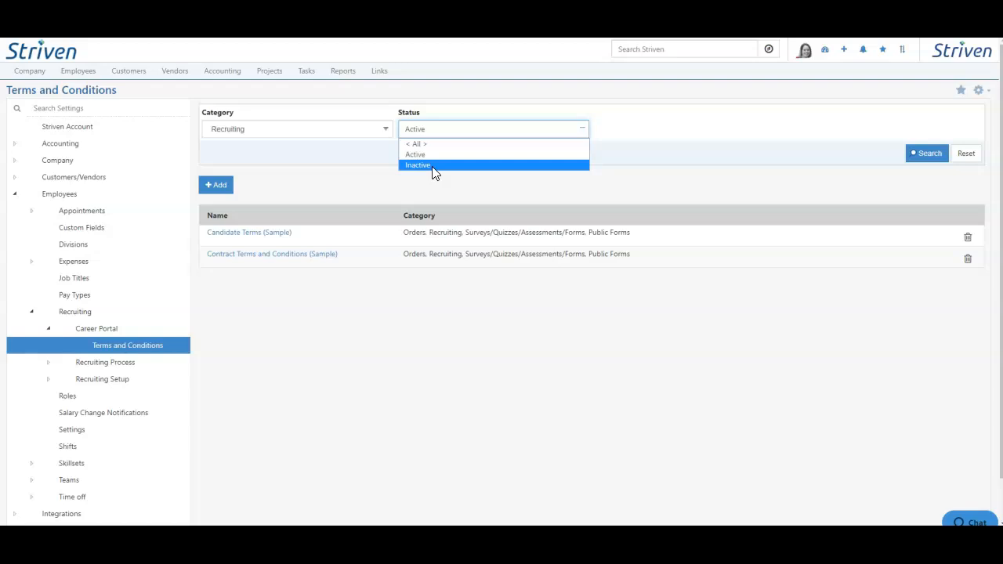
left_click(364, 192)
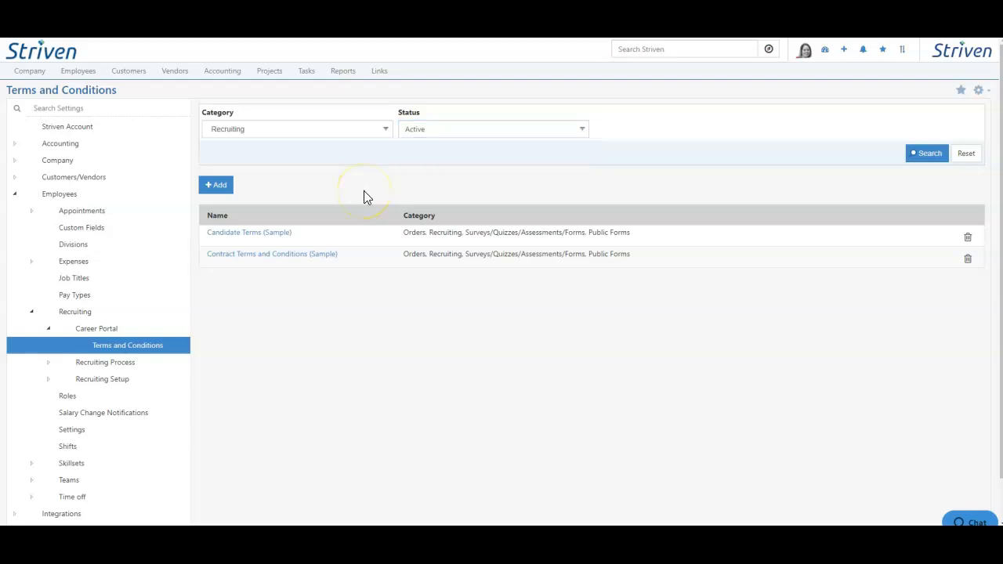
Open the Candidate Terms (Sample) entry, view its historical version effective 6/15/2018, and close it
left_click(271, 233)
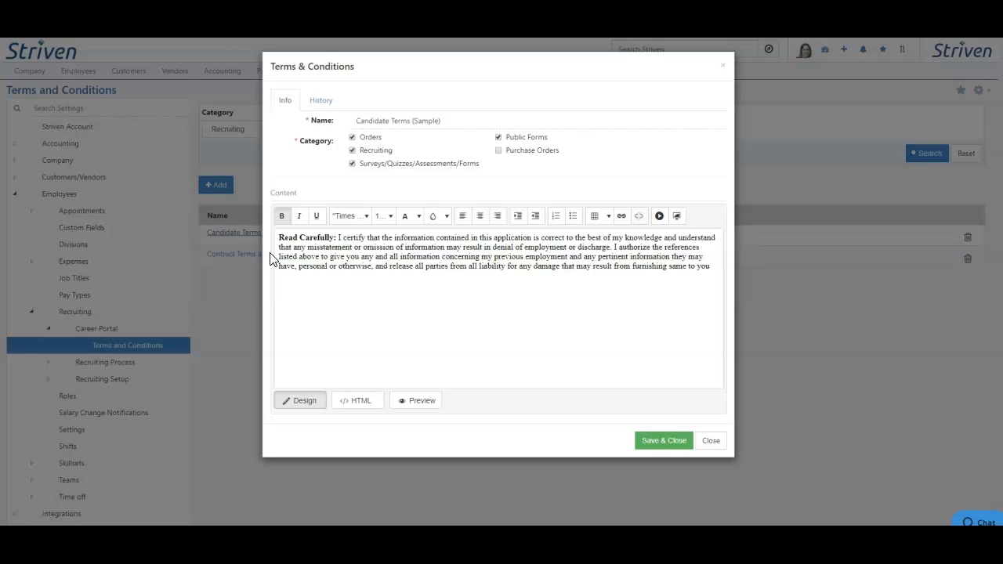
left_click(330, 100)
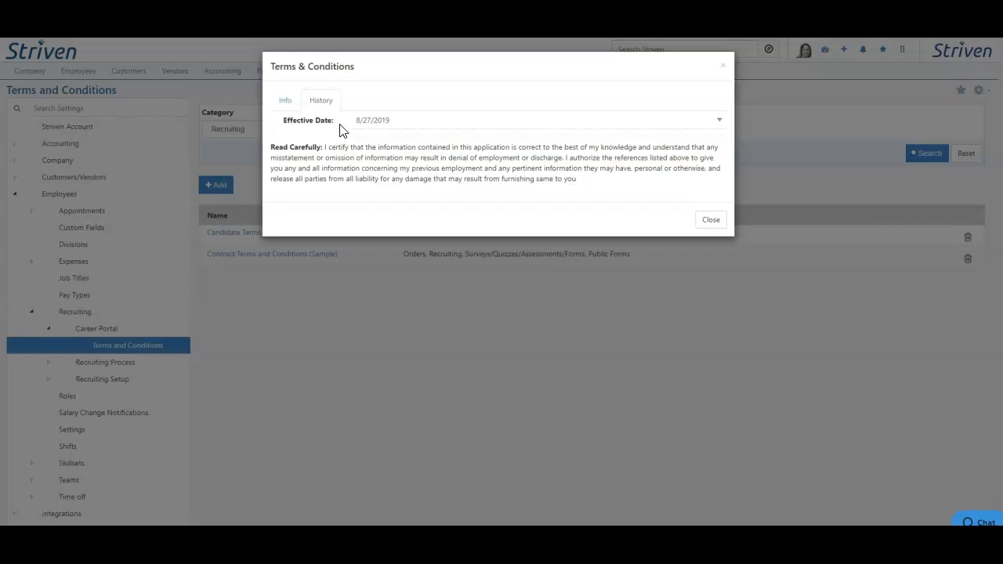
left_click(373, 123)
left_click(376, 144)
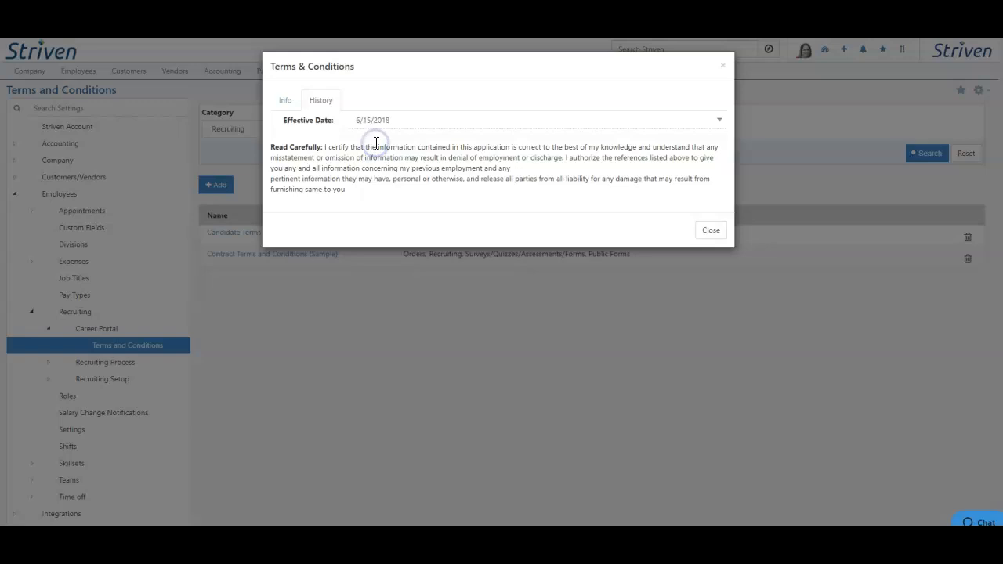
left_click(318, 291)
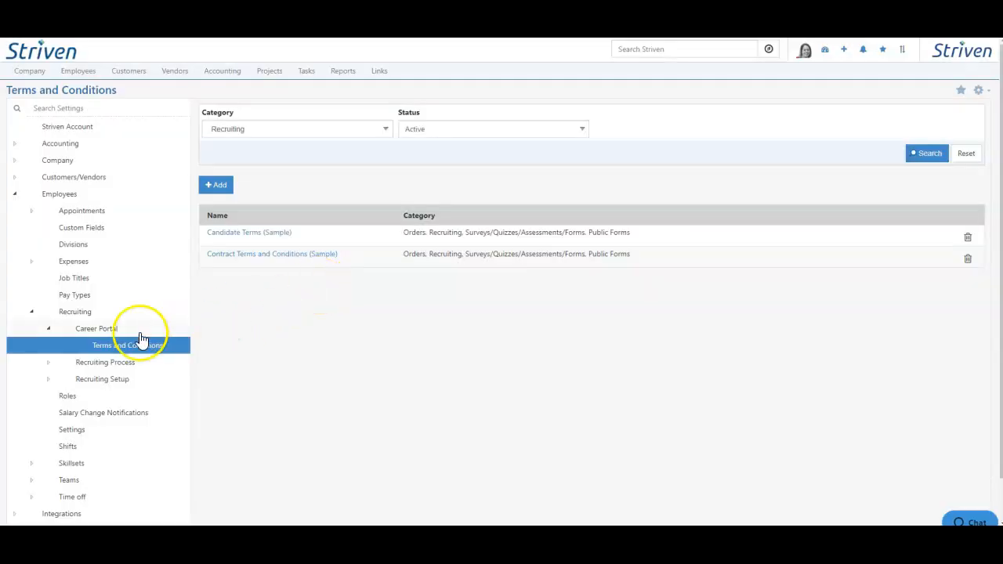
Open the recruiting Application Results settings and inspect the portal access and email options for a new result
left_click(49, 363)
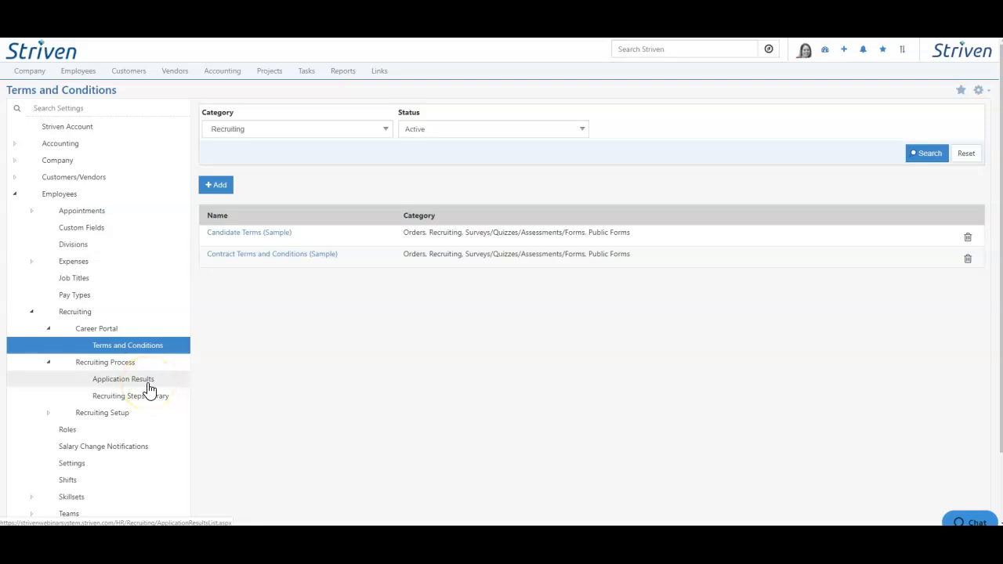
left_click(148, 384)
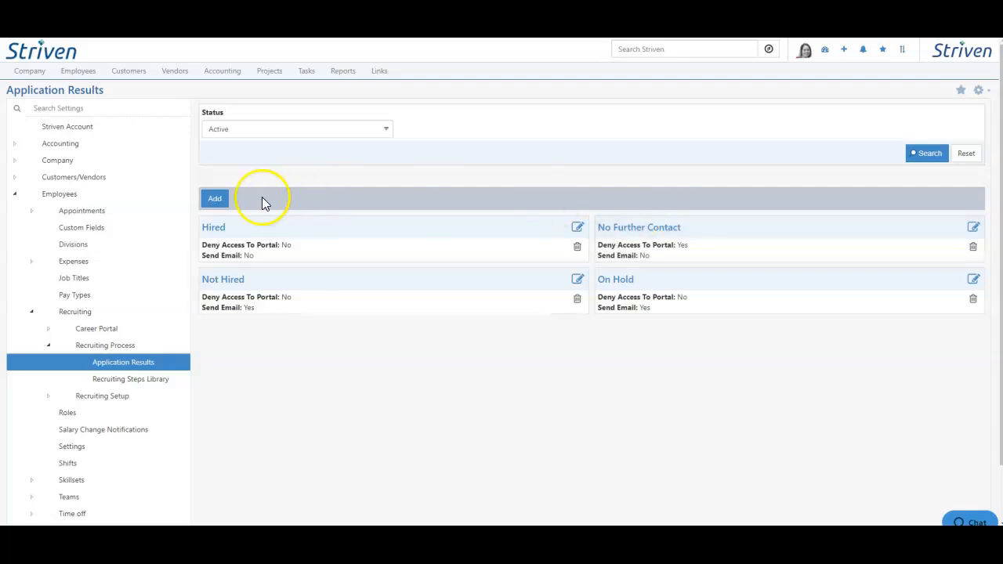
left_click(210, 202)
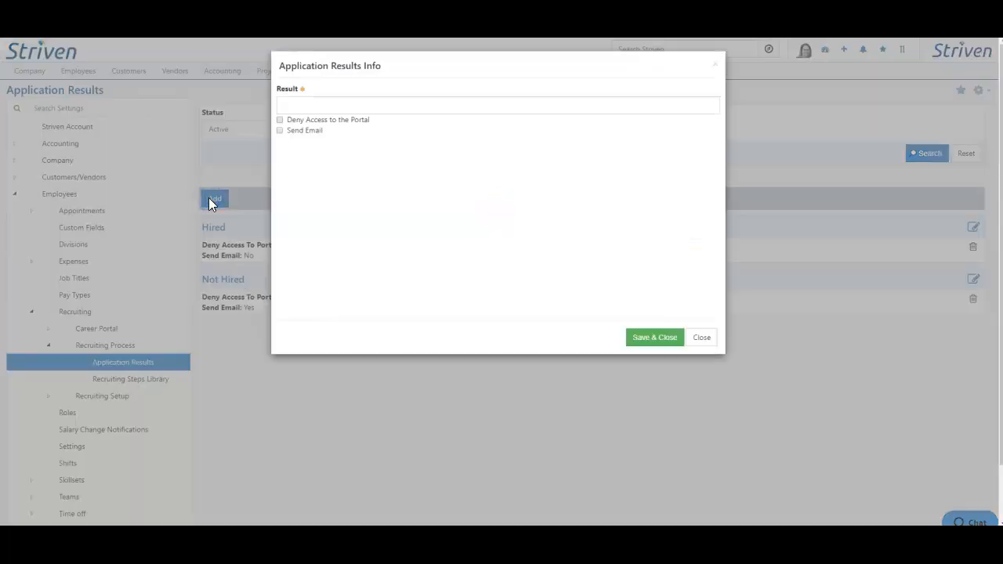
left_click(320, 131)
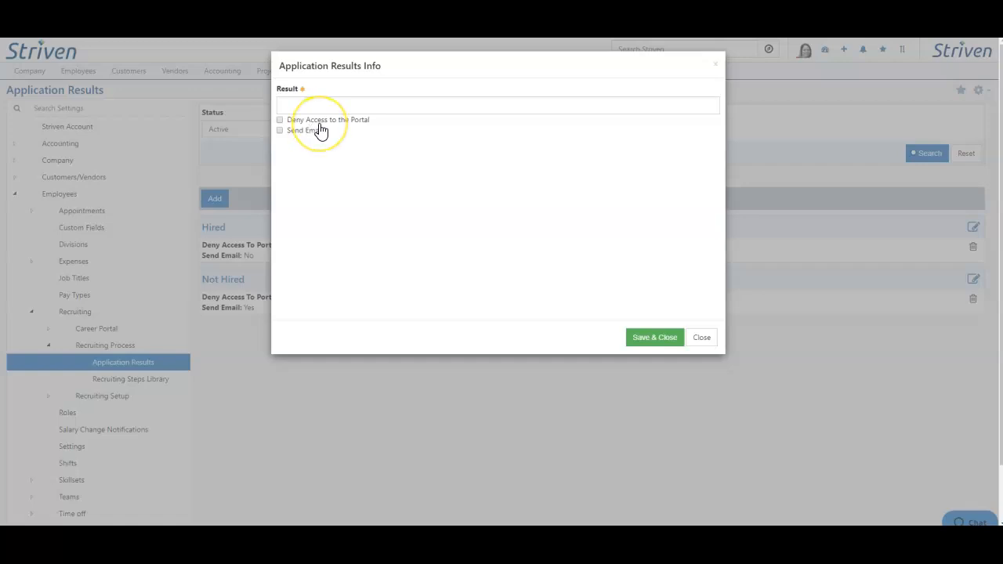
left_click(313, 140)
left_click(467, 274)
Try adding a comma after the candidate first-name merge field in the On Hold result's email body, closing without saving
left_click(618, 280)
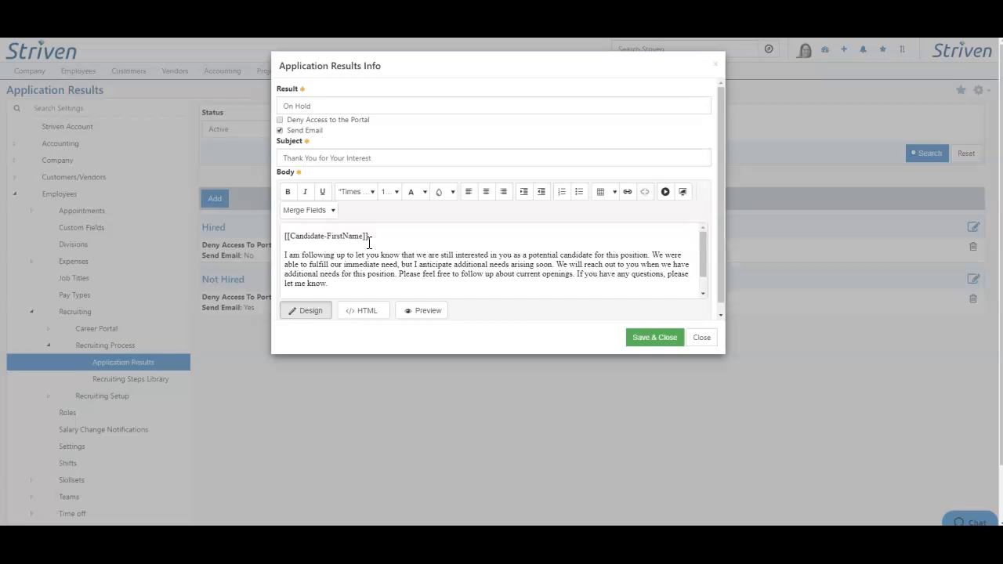
left_click(369, 239)
type(",")
left_click(702, 338)
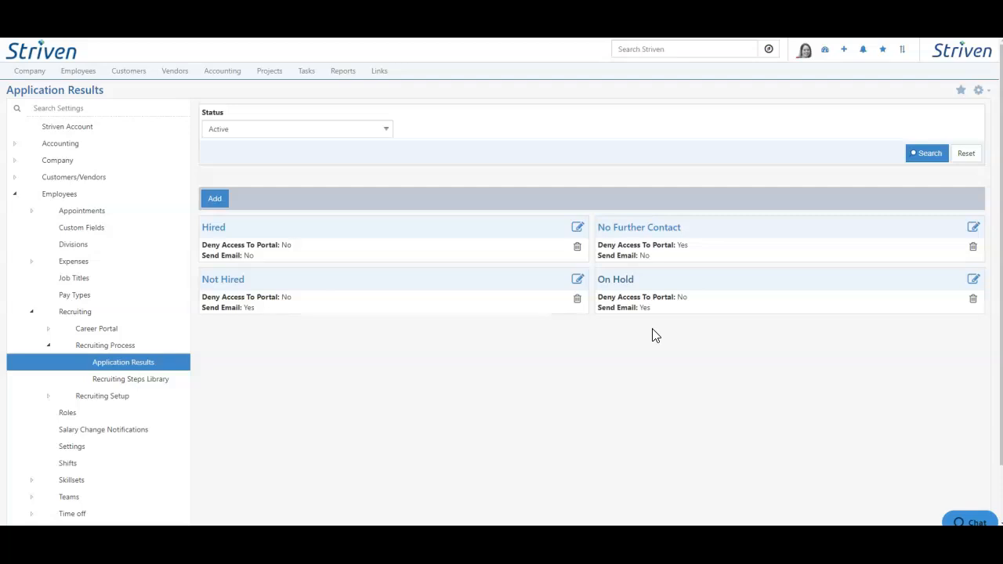
Toggle Deny Access to the Portal off and back on for the No Further Contact result and save it
left_click(627, 231)
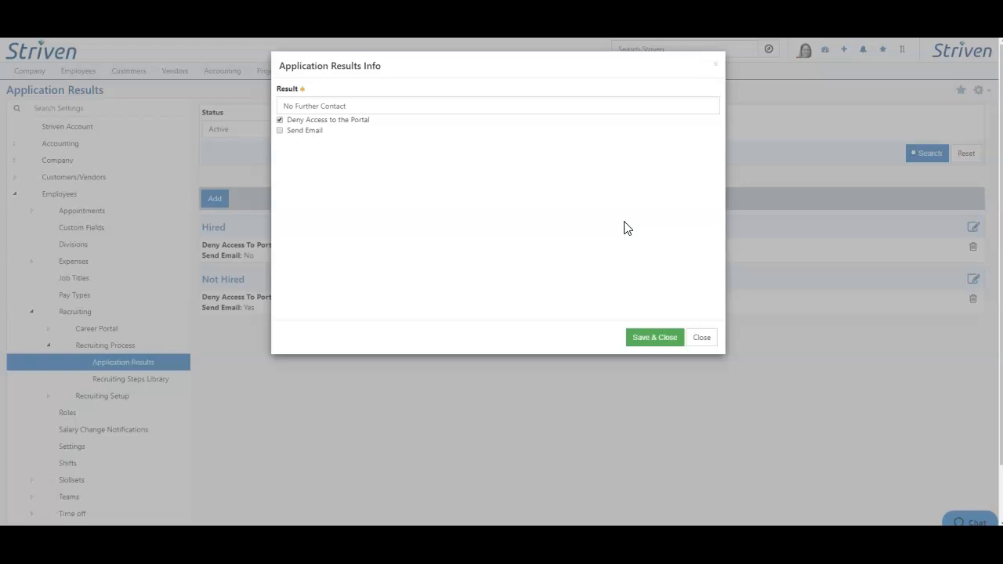
left_click(362, 122)
left_click(361, 121)
left_click(647, 337)
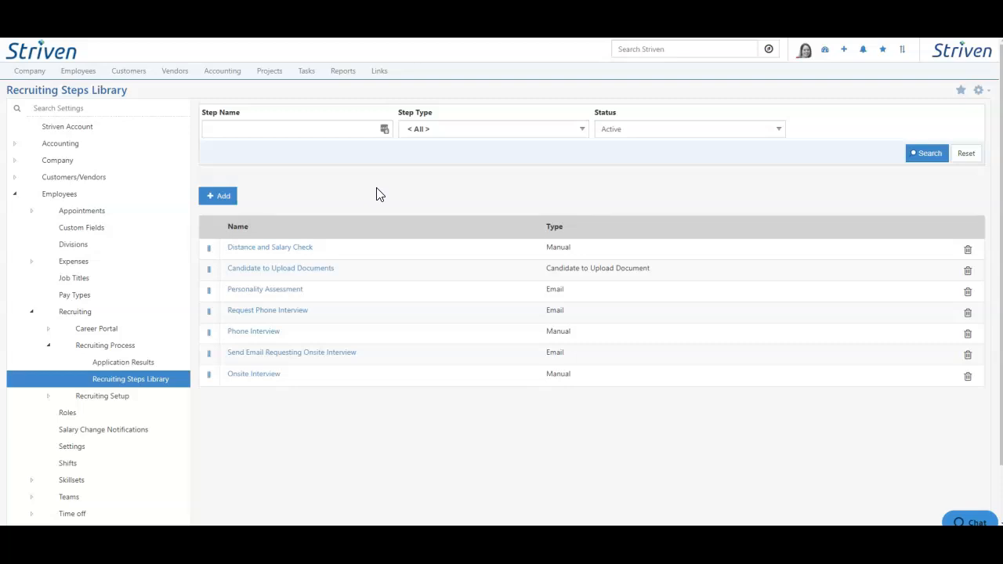
Add a recruiting step named Logical Thinking Assessment, visible on the career portal, that automatically emails candidates the Logical Thinking Assessment quiz
left_click(221, 196)
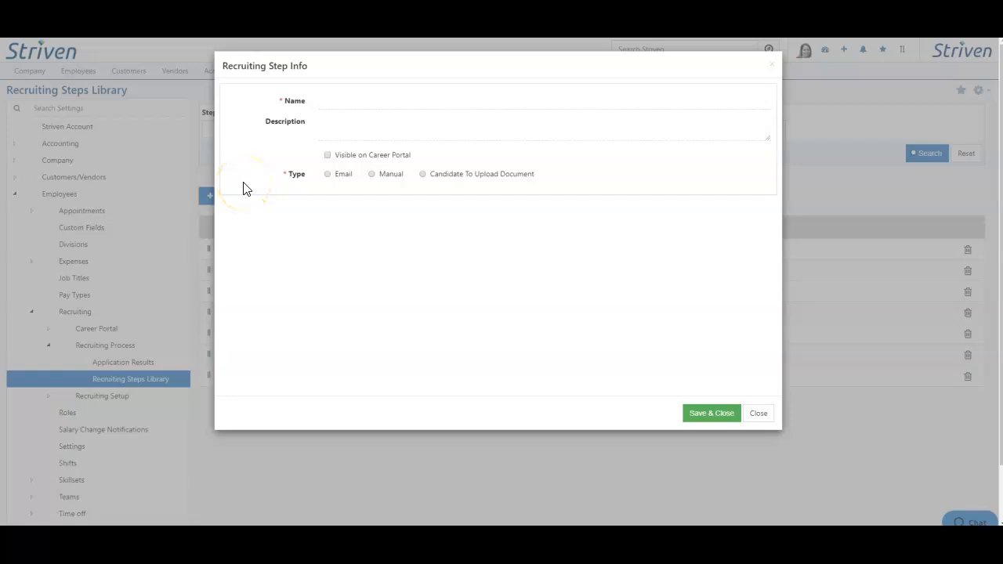
left_click(329, 101)
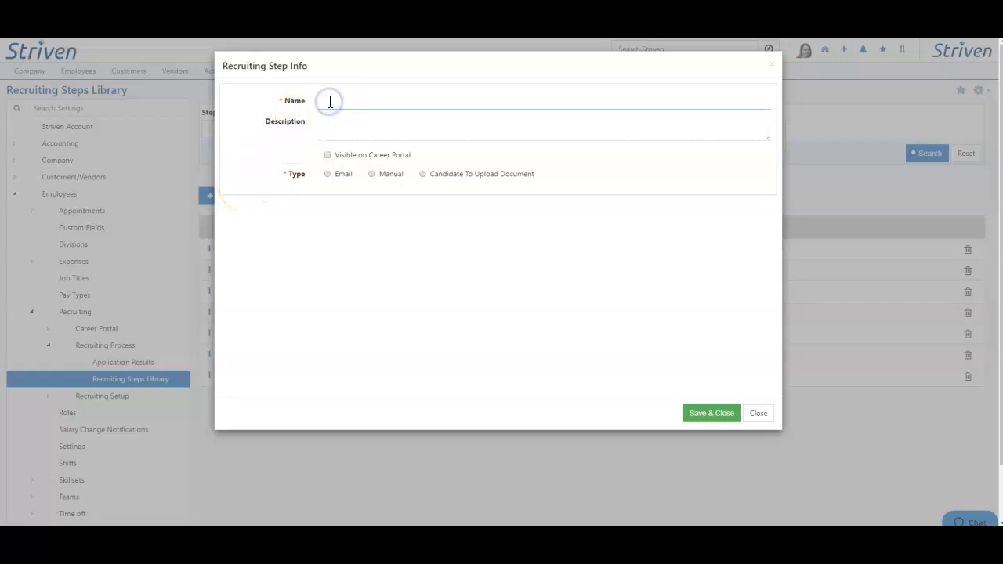
type("Logical Thinking Assessment")
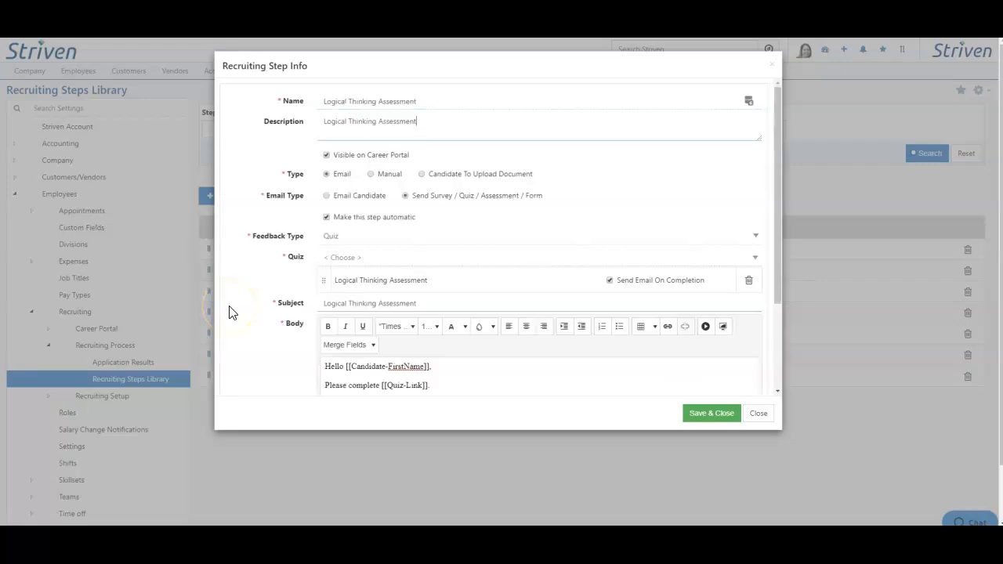
Review the new recruiting step's email type, feedback type choices, quiz entry, completion email option and subject
left_click(326, 282)
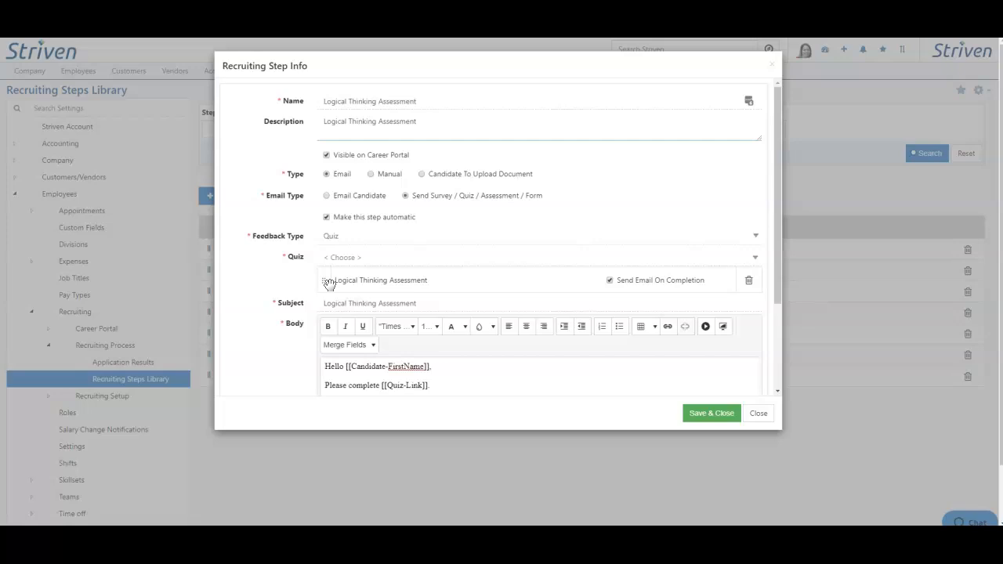
left_click(327, 175)
left_click(353, 246)
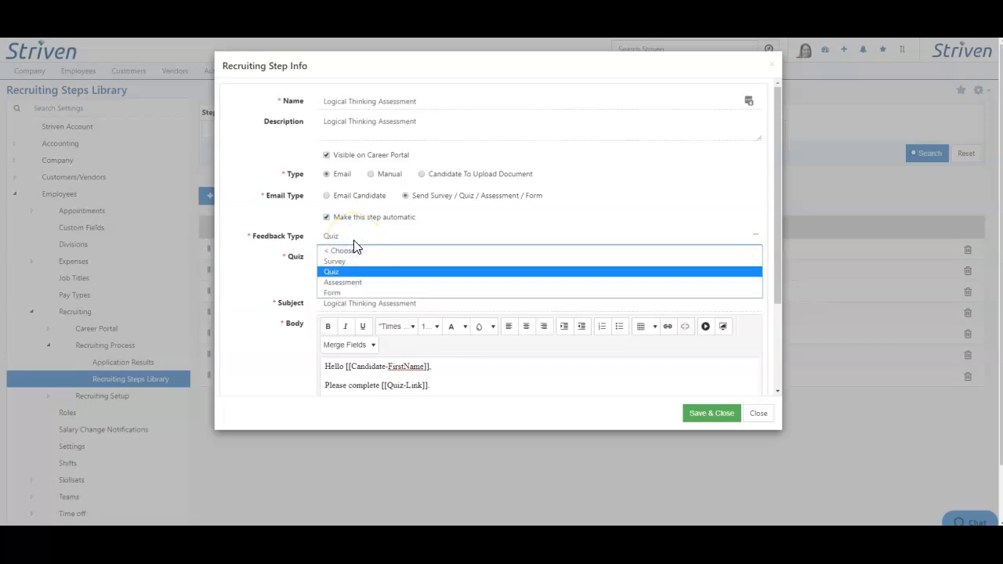
left_click(254, 257)
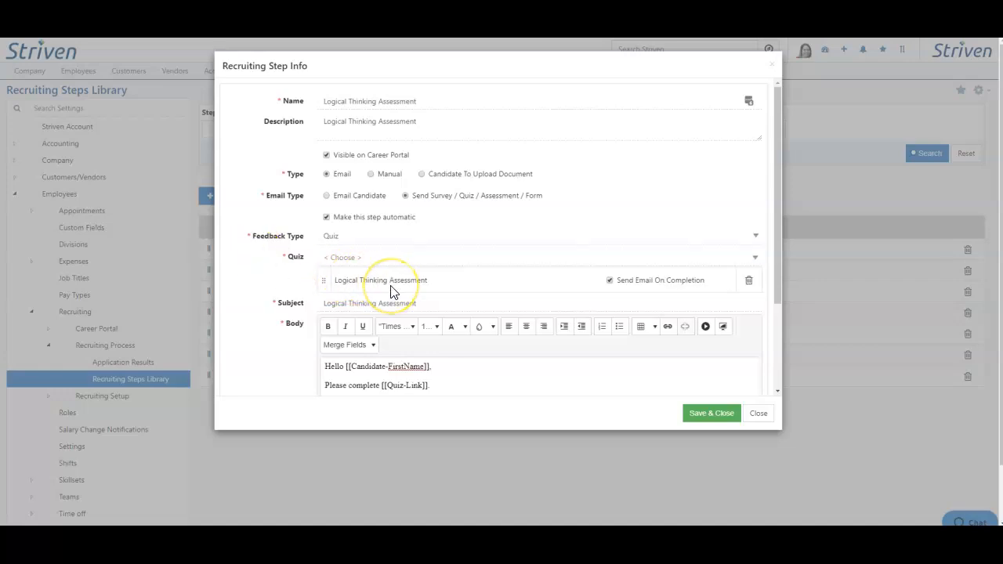
left_click(641, 289)
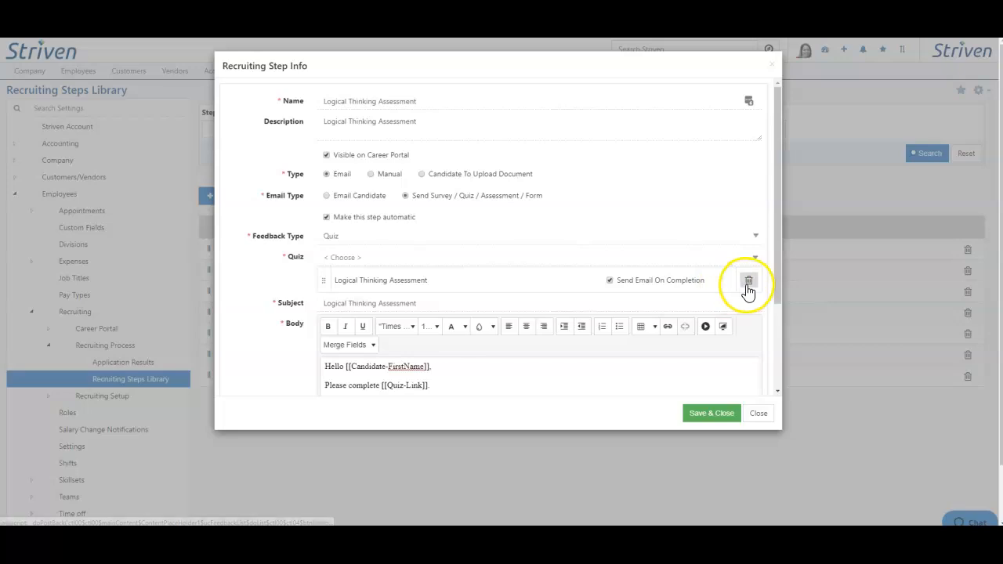
left_click(452, 310)
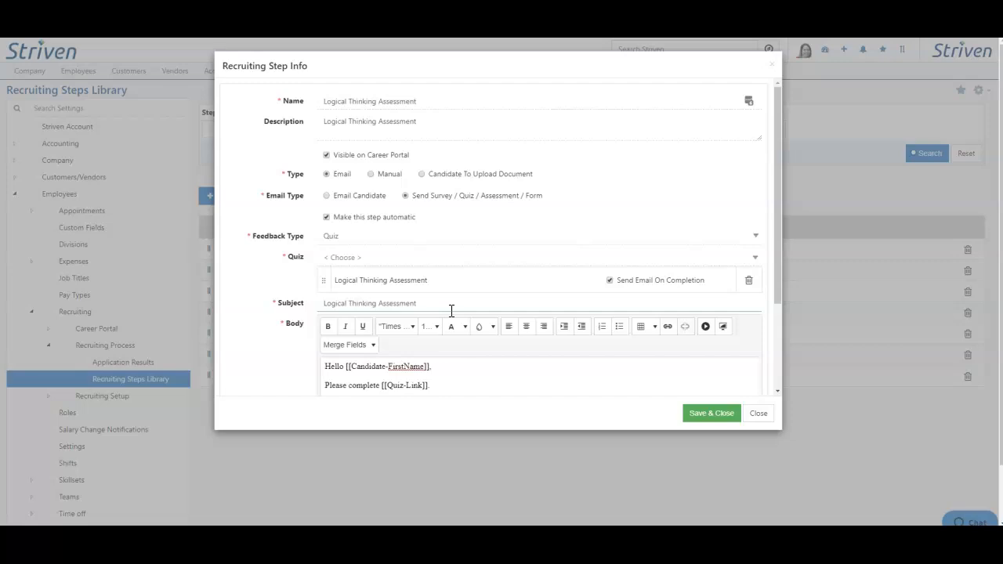
View the merge fields available for the email body and save the Logical Thinking Assessment step
scroll(451, 310, "down", 3)
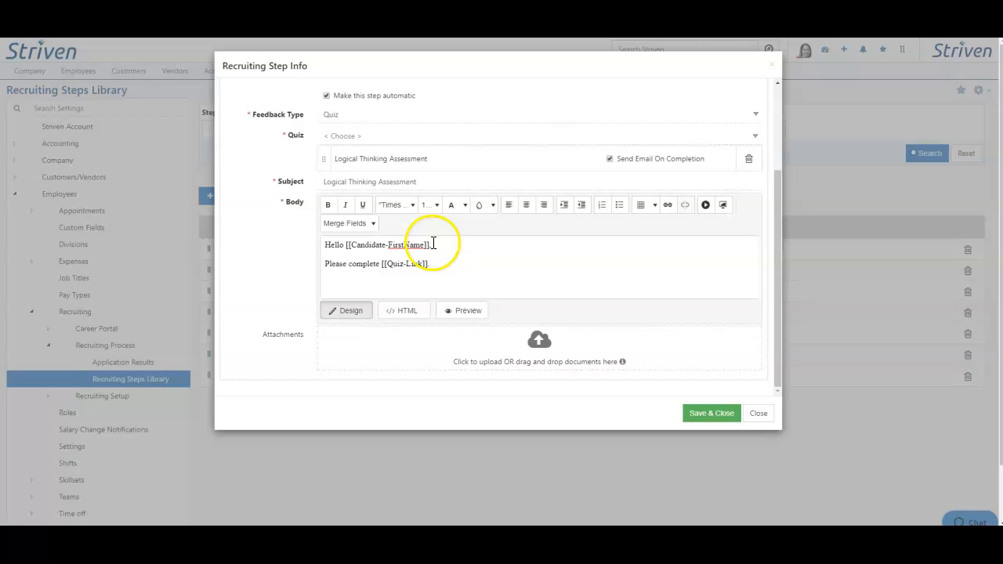
left_click(368, 229)
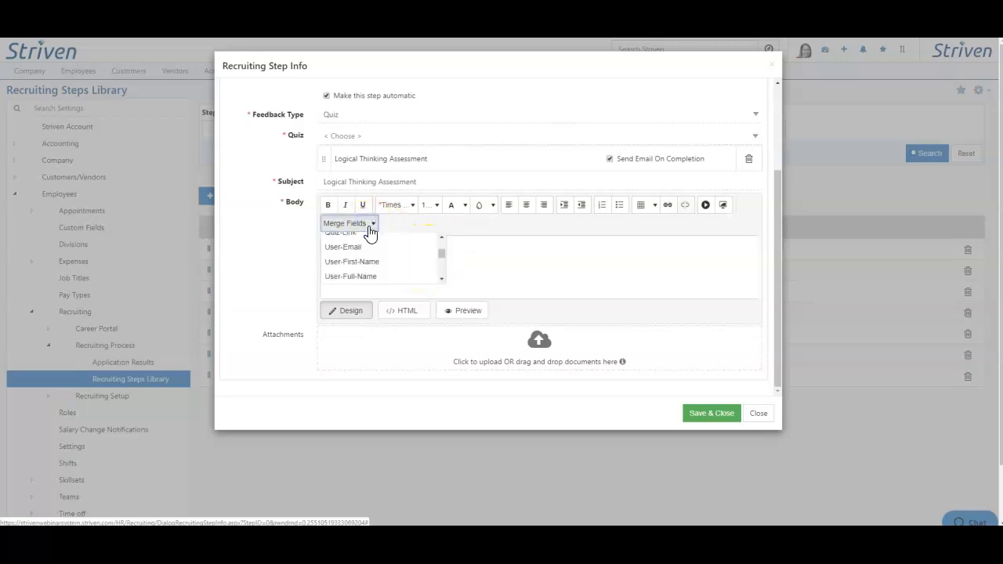
left_click(398, 226)
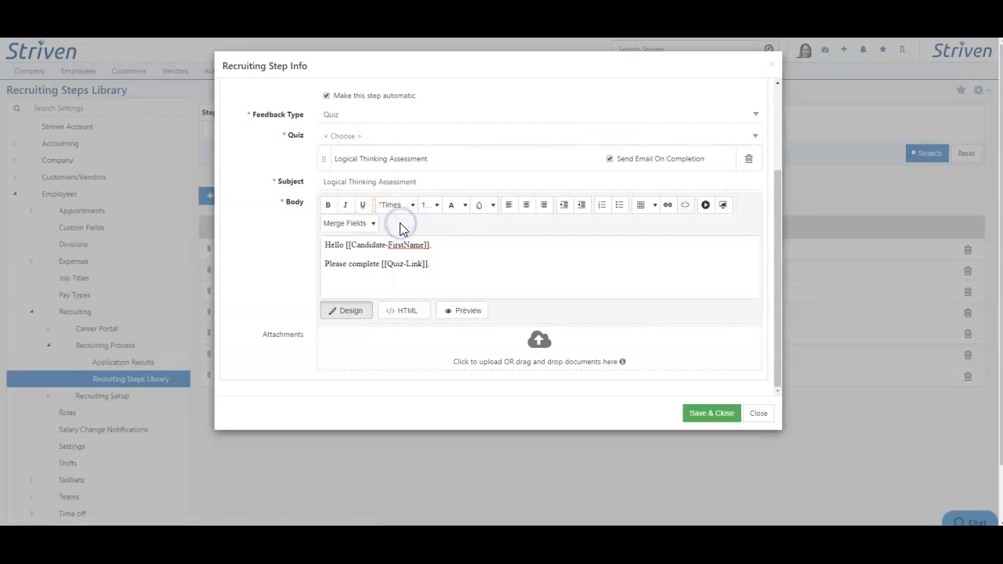
left_click(687, 415)
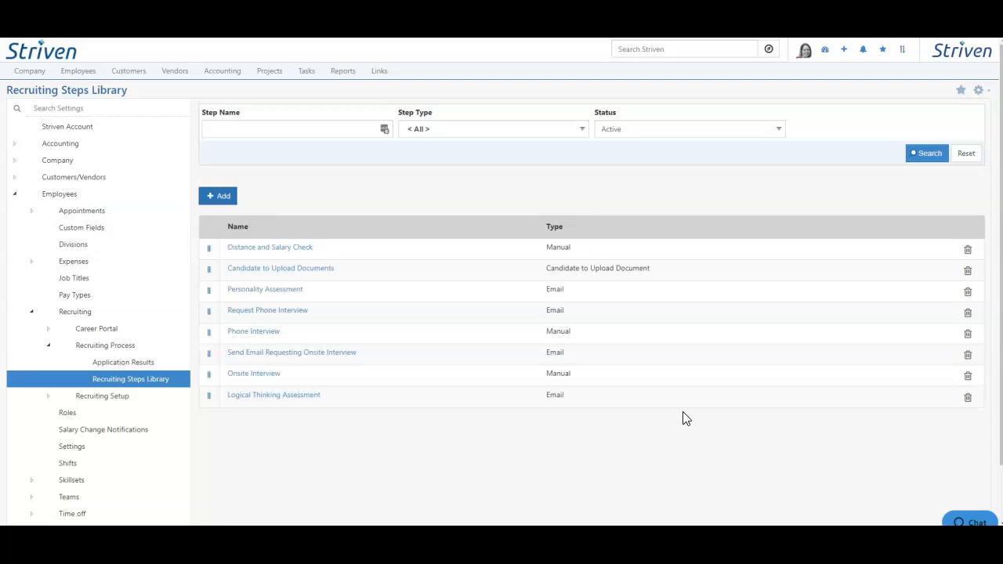
Move the Logical Thinking Assessment step to directly below Personality Assessment in the recruiting steps library
left_click(209, 397)
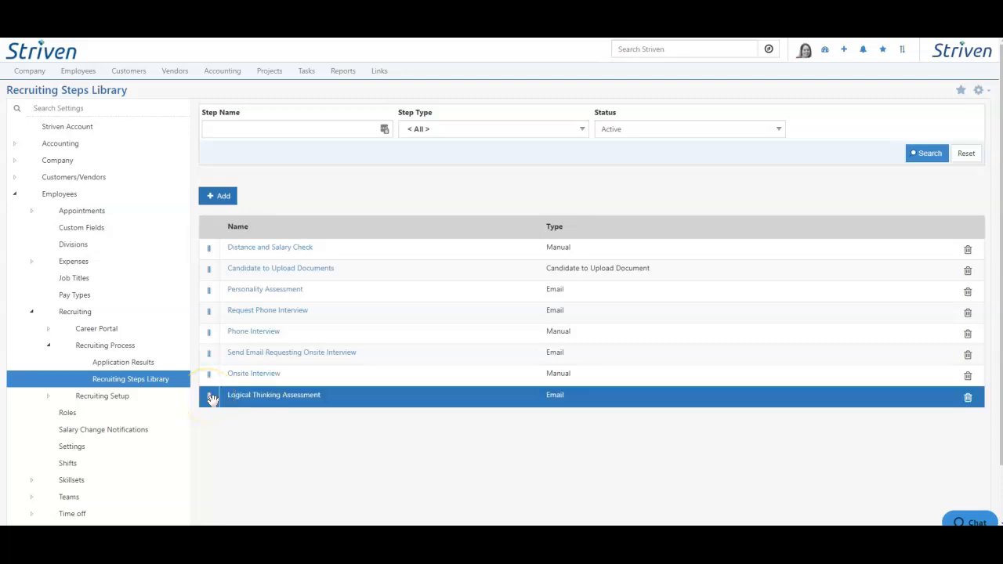
left_click_drag(209, 397, 220, 299)
Review the recruiting setup's Advertising Sources list and open its Categories settings
left_click(49, 398)
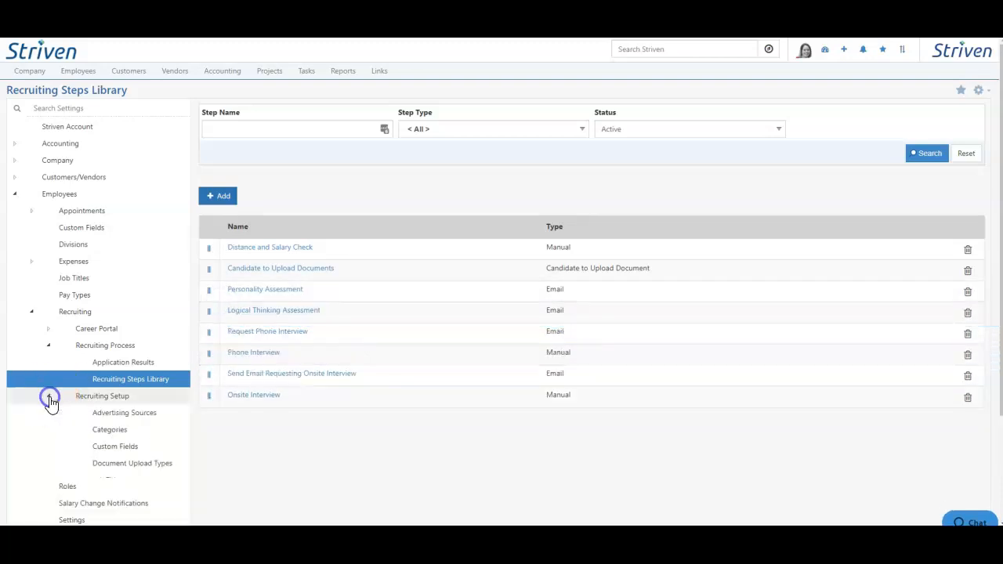
left_click(126, 414)
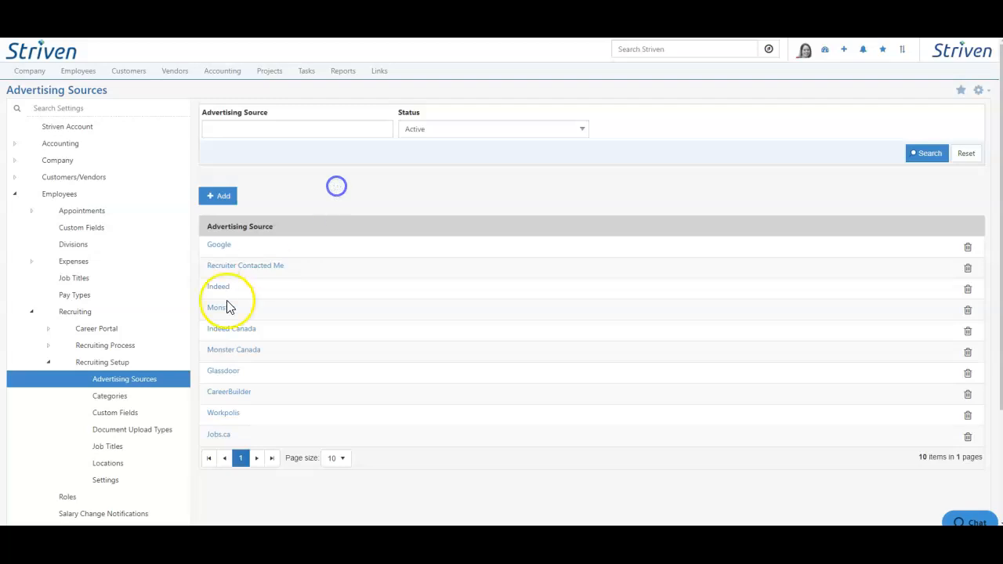
left_click(110, 396)
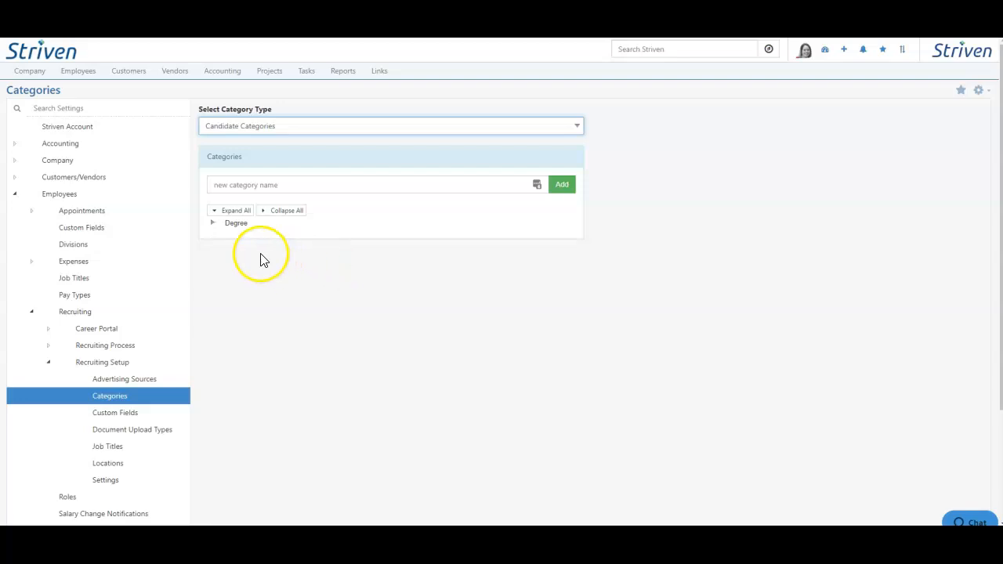
Add a Bachelor's candidate category and nest it under Degree alongside Master's
left_click(212, 224)
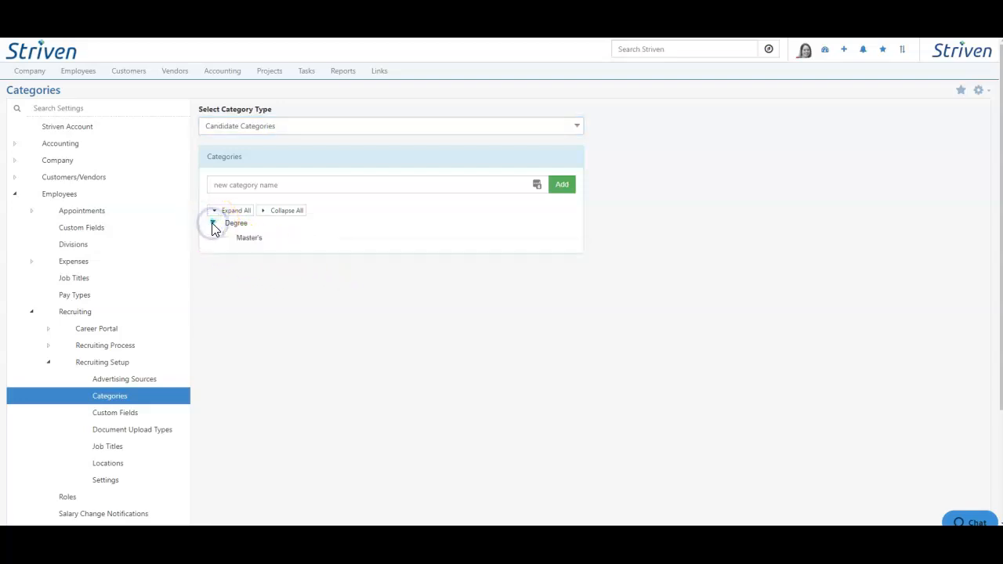
left_click(240, 239)
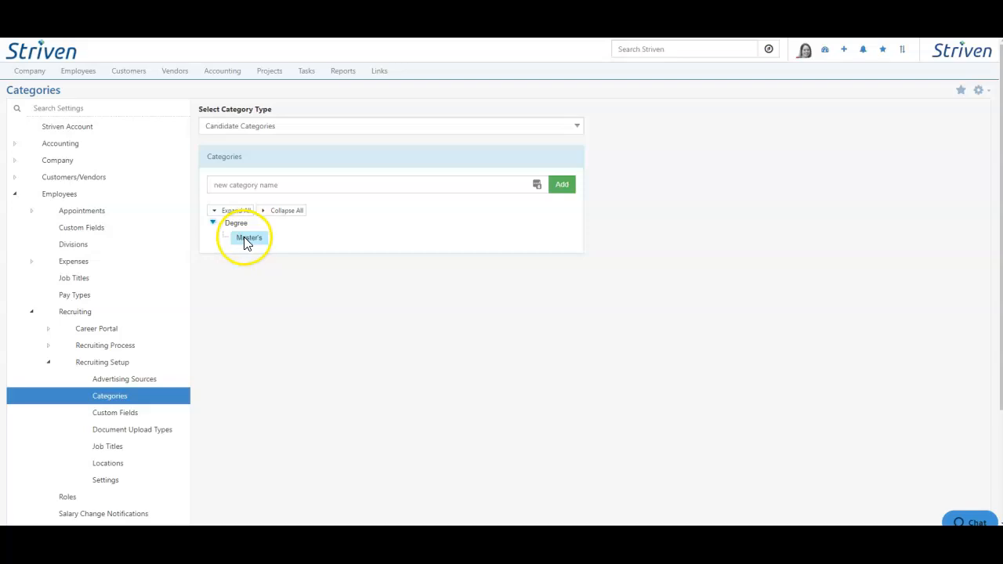
left_click(246, 185)
type("Bachelor's")
left_click(560, 185)
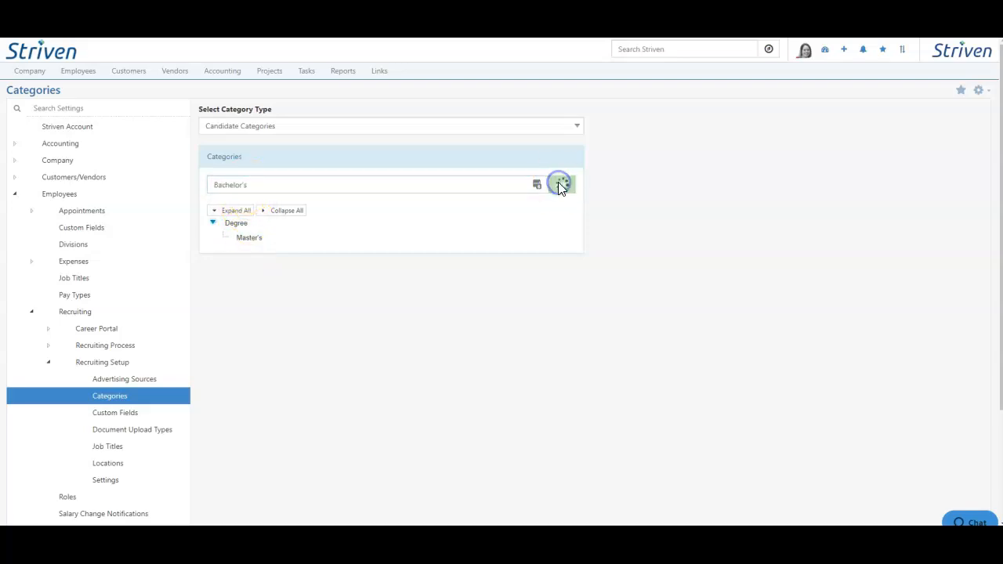
left_click_drag(239, 223, 242, 243)
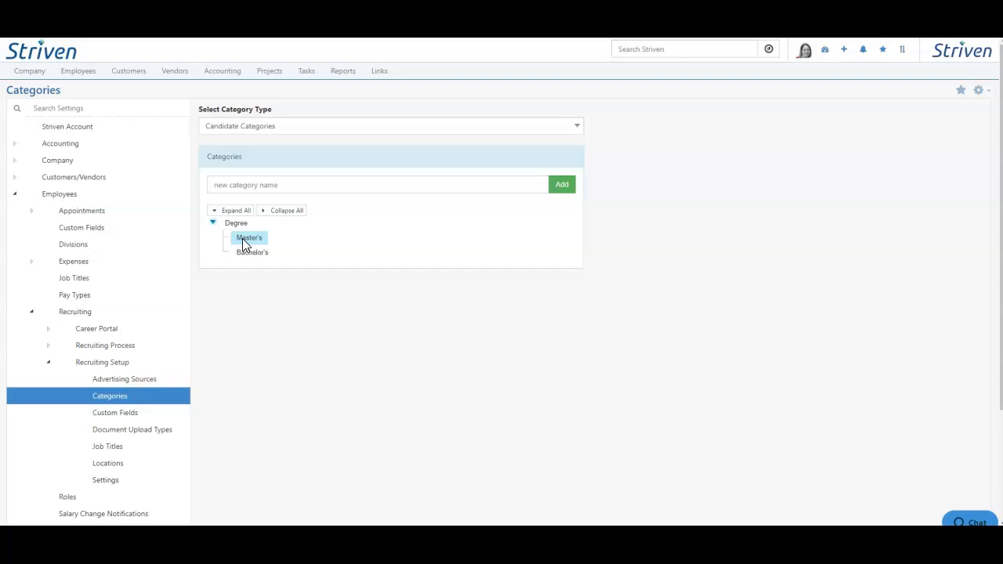
Review the recruiting Custom Fields settings, including the entity choices, the Additional Info section and the "Why would you like to work here?" field
left_click(129, 418)
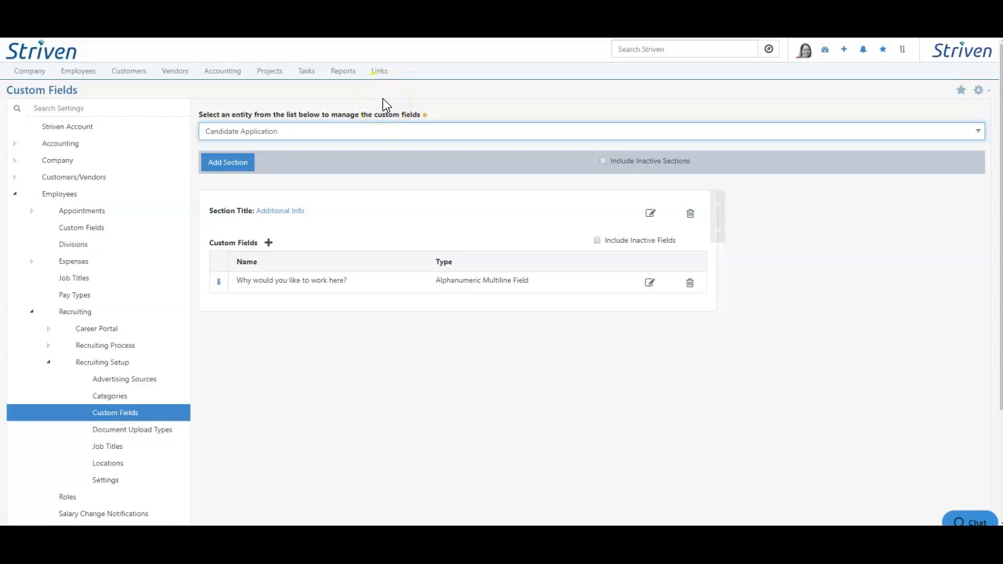
left_click(381, 131)
scroll(385, 180, "down", 1)
left_click(390, 104)
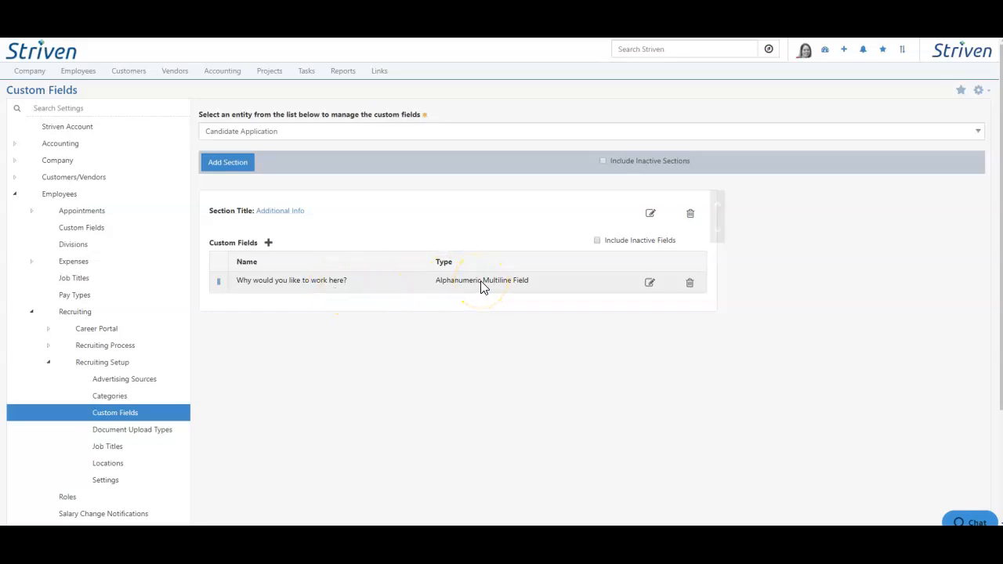
left_click(289, 216)
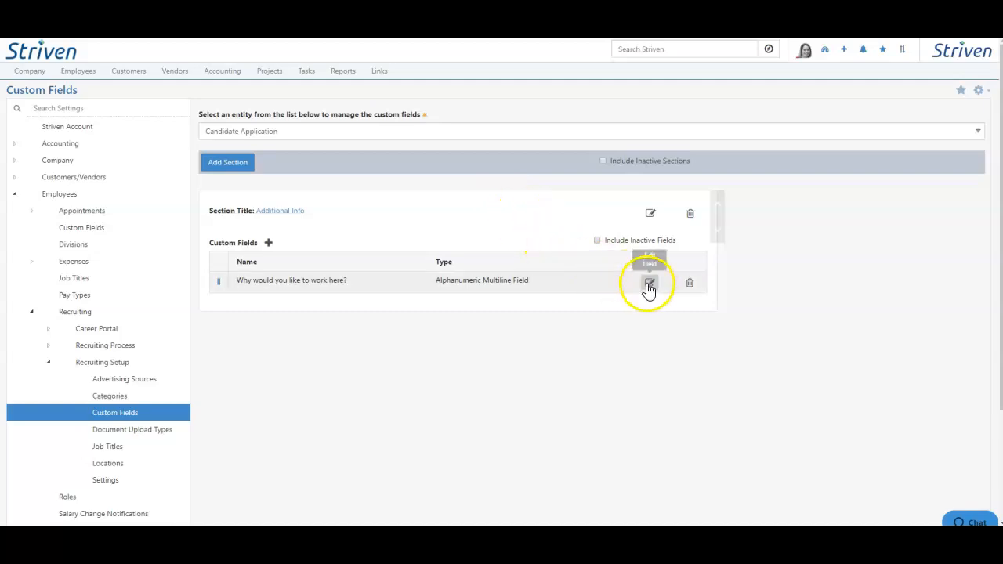
left_click(649, 285)
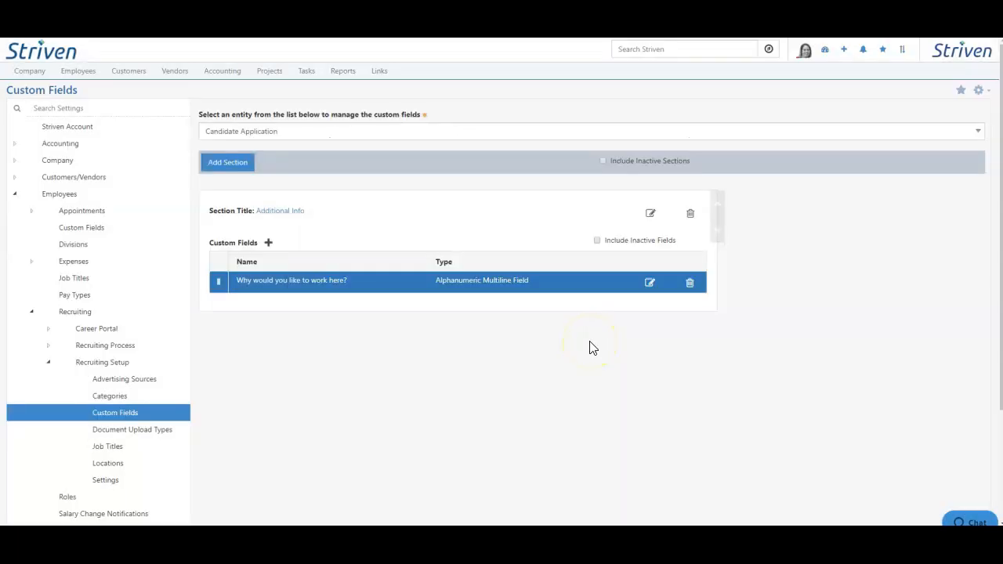
Examine the field types offered for a new Additional Info custom field and the display types of a Yes/No Field
left_click(268, 244)
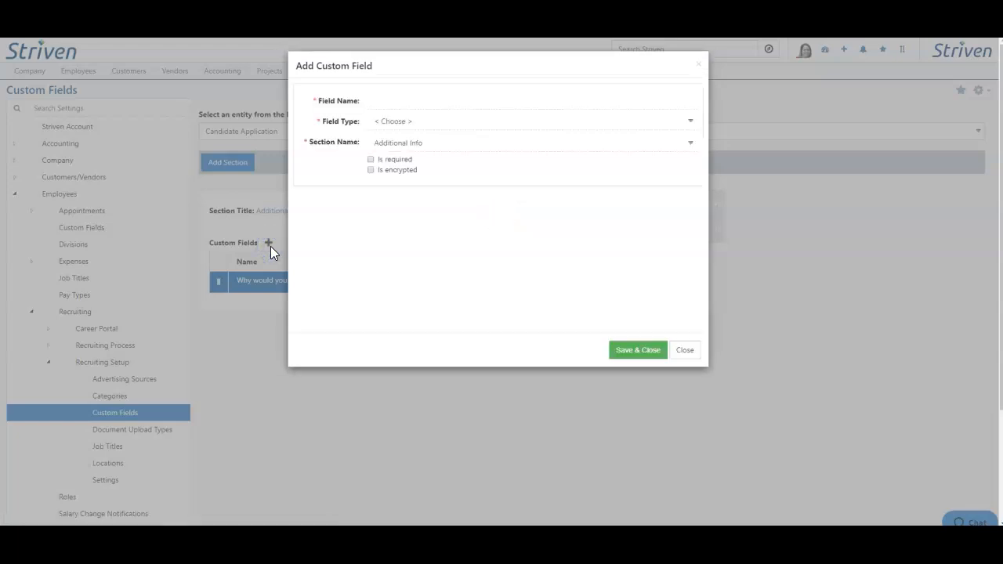
left_click(388, 121)
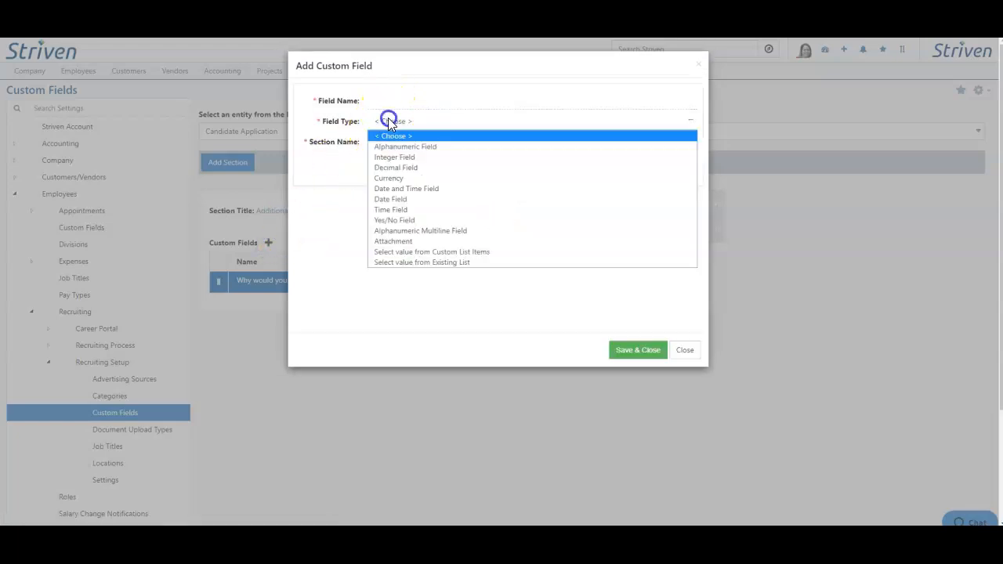
left_click(429, 171)
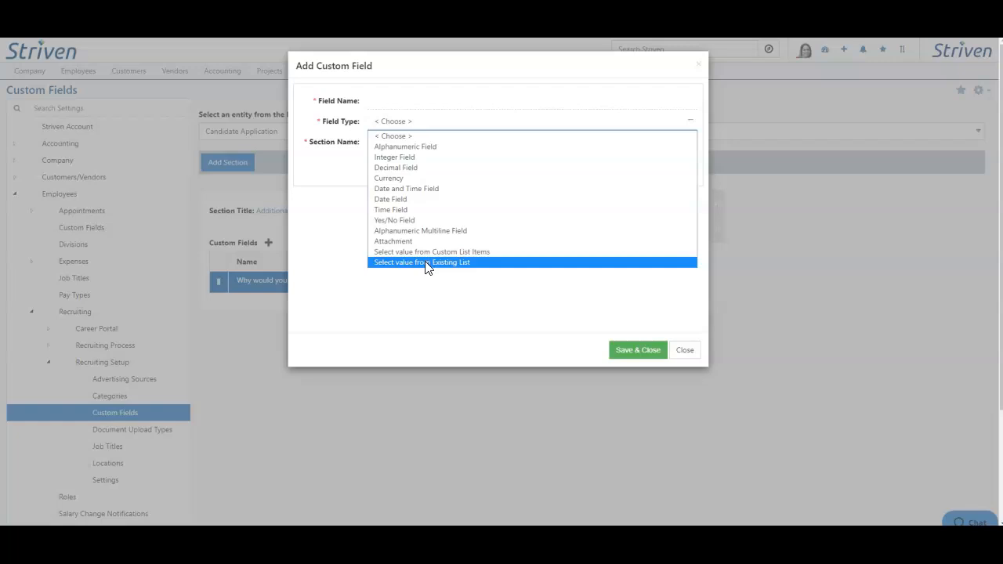
left_click(422, 221)
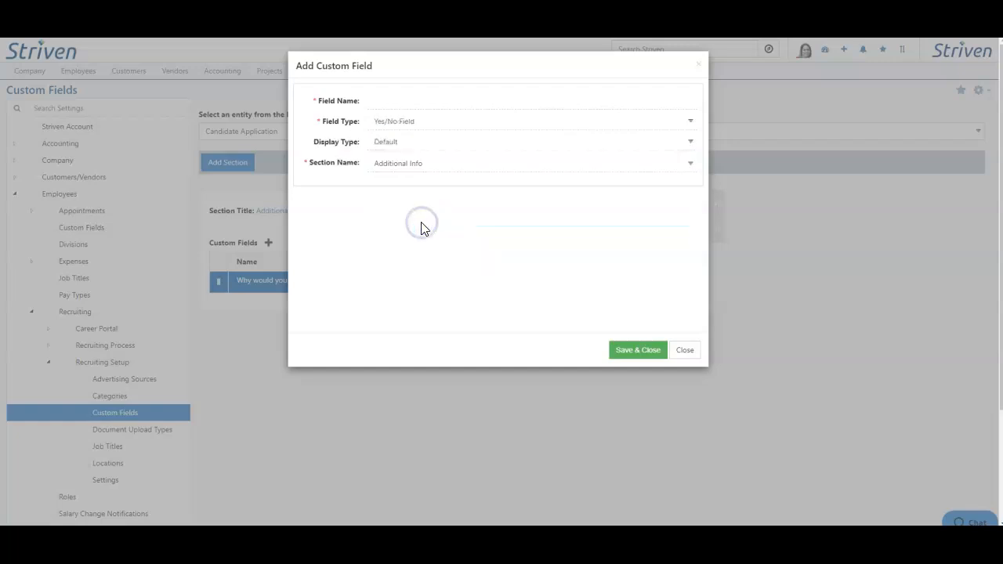
left_click(415, 144)
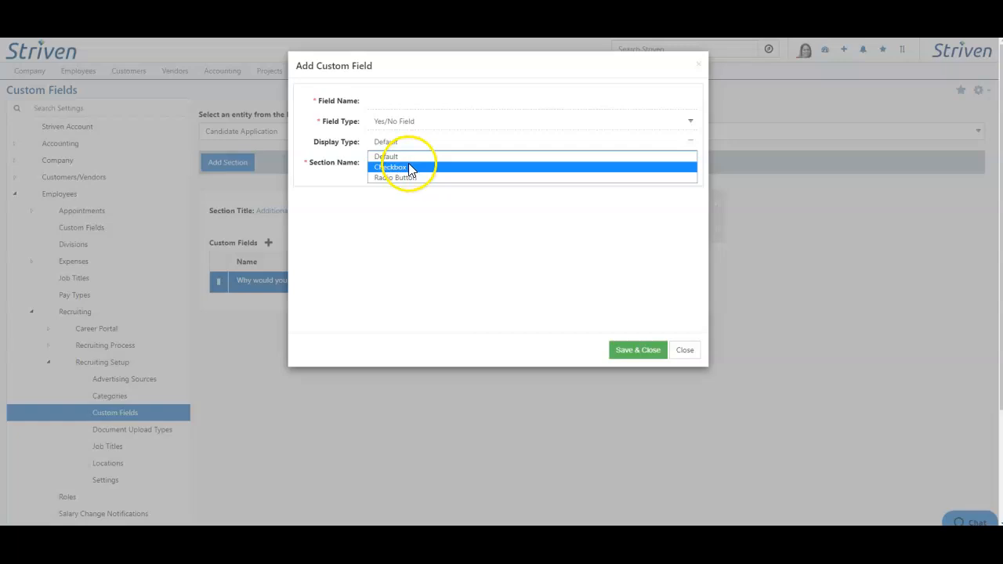
left_click(410, 177)
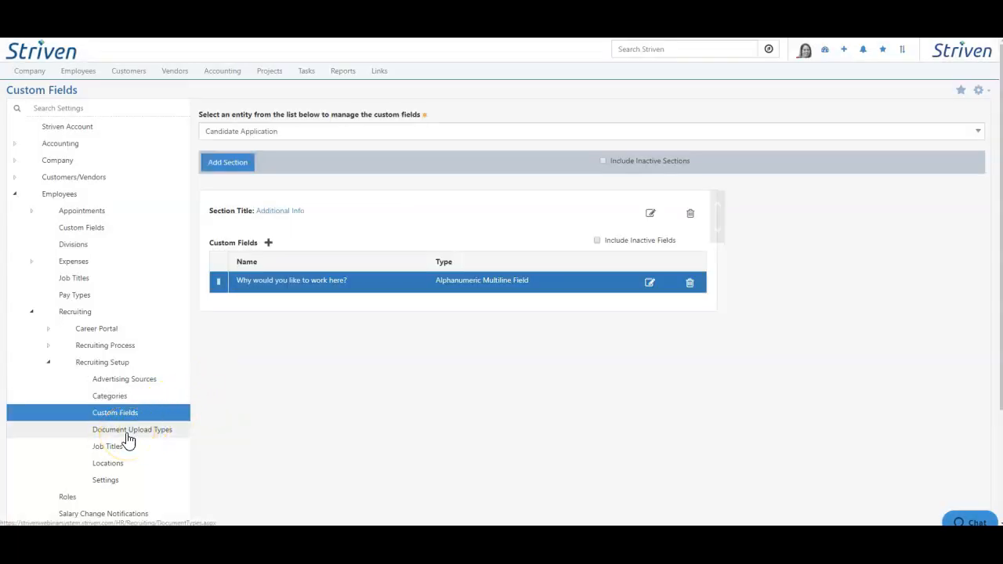
Review the Document Upload Types settings, including the new document type form, the Driver's License entry and the active status filter choices
left_click(126, 435)
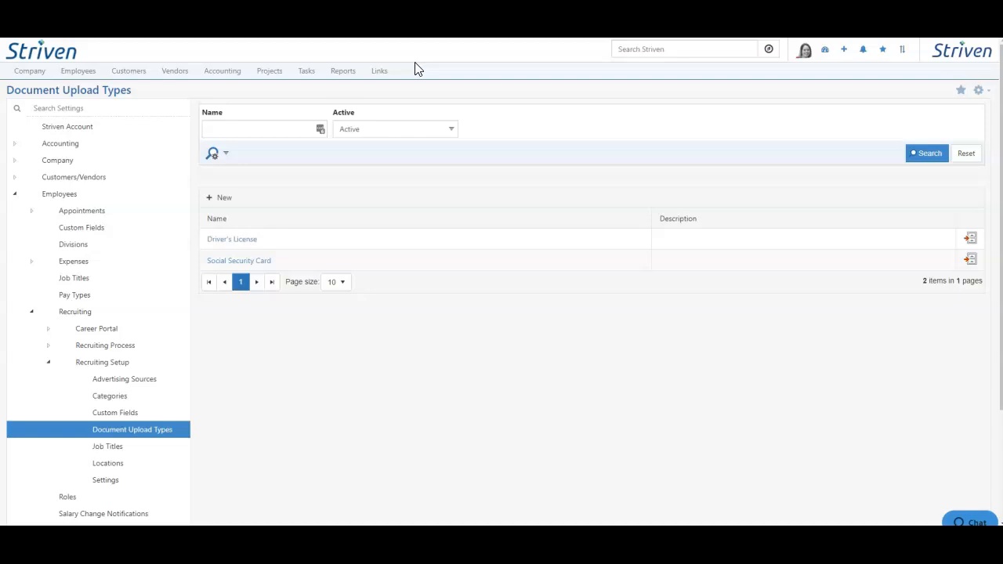
left_click(219, 197)
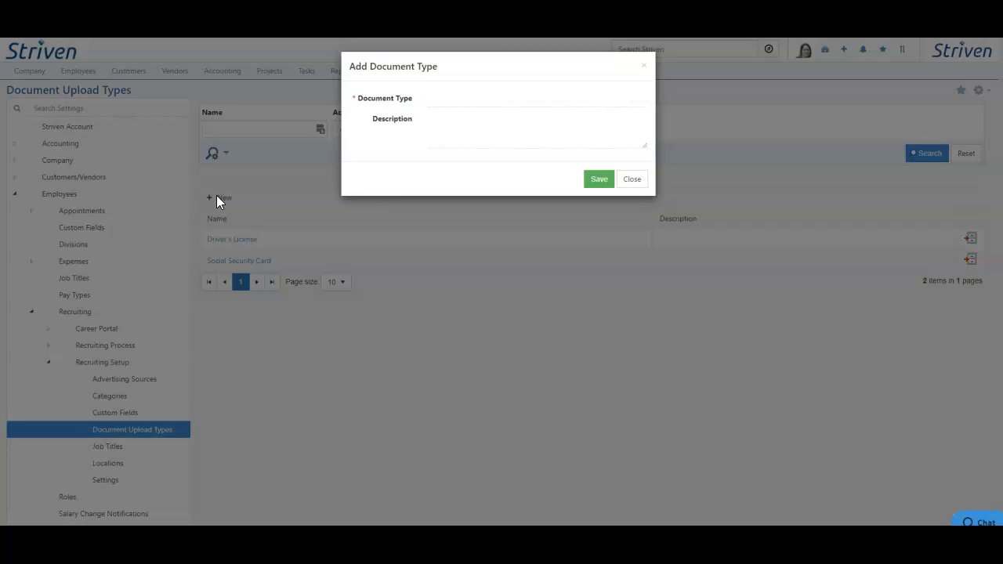
left_click(283, 221)
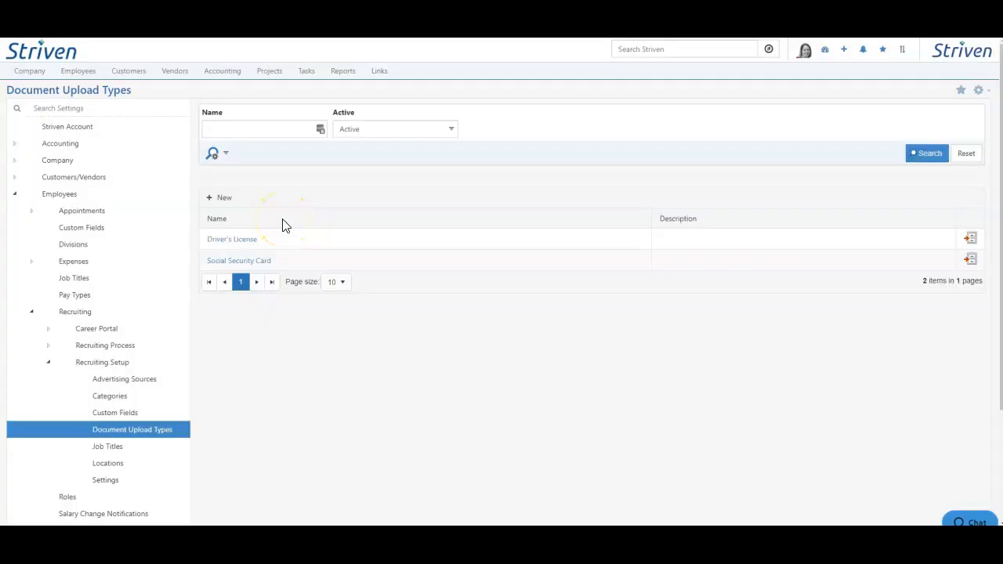
left_click(245, 239)
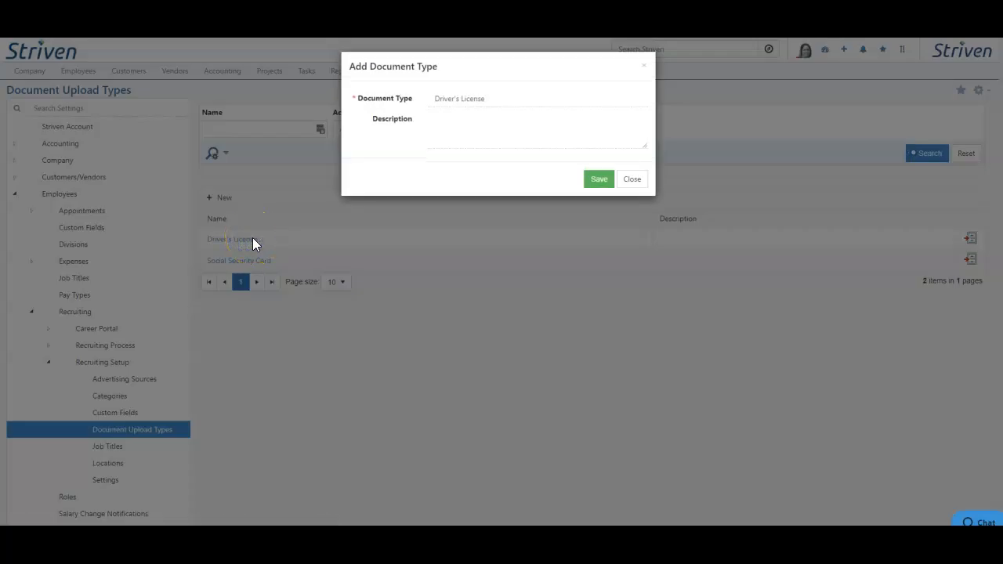
left_click(538, 249)
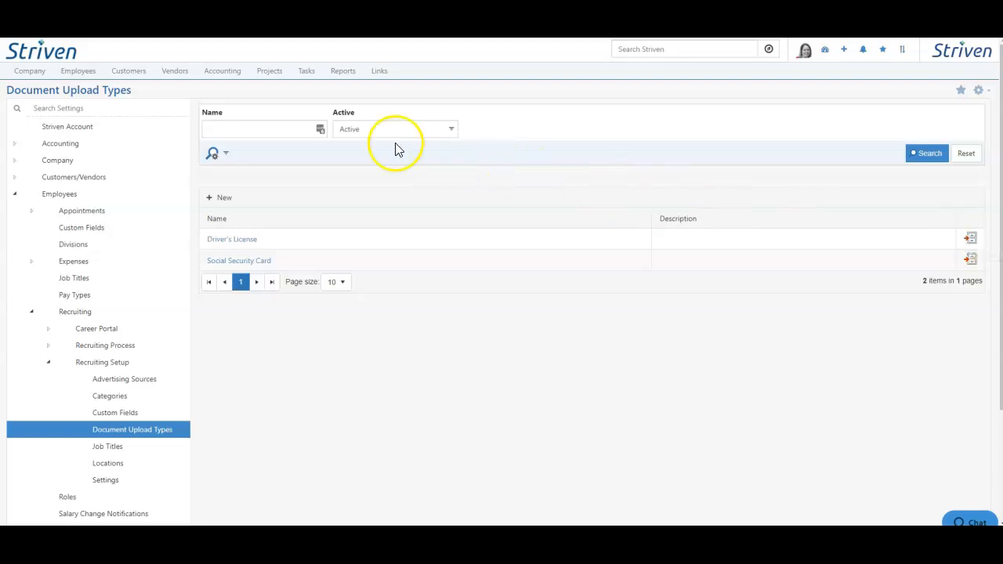
left_click(373, 128)
left_click(363, 165)
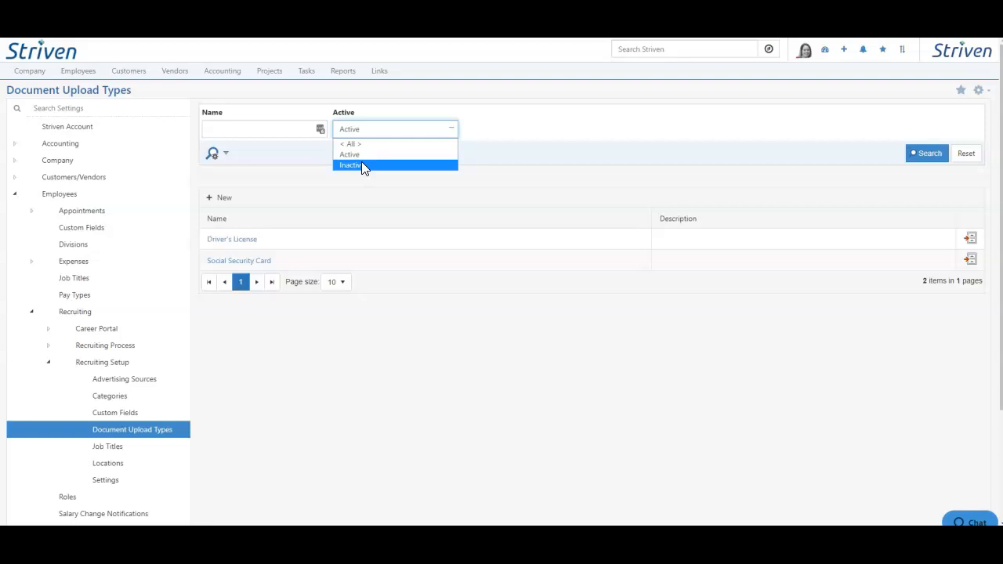
left_click(331, 313)
Review the recruiting Job Titles list and the fields required for adding a new job title
left_click(108, 449)
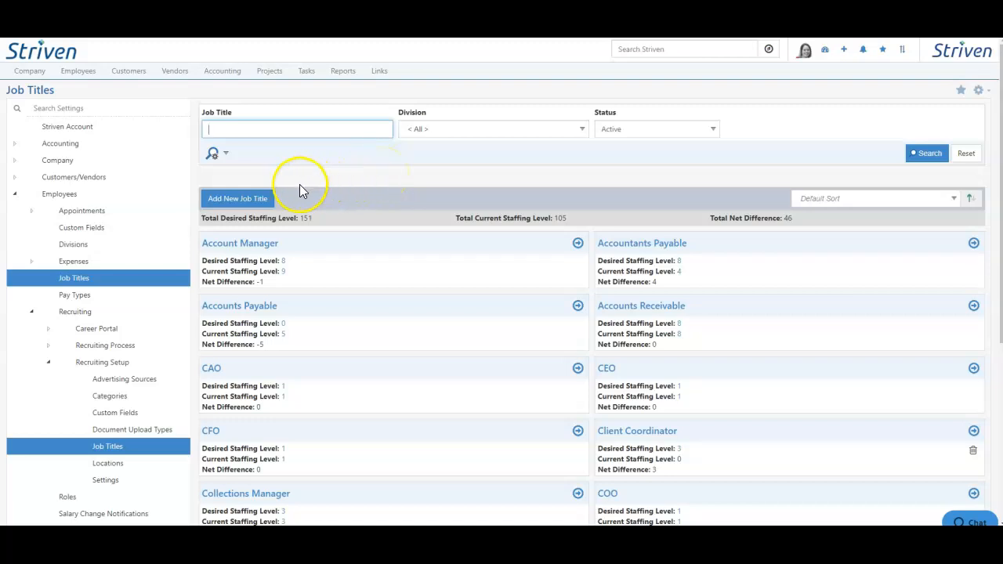
left_click(259, 201)
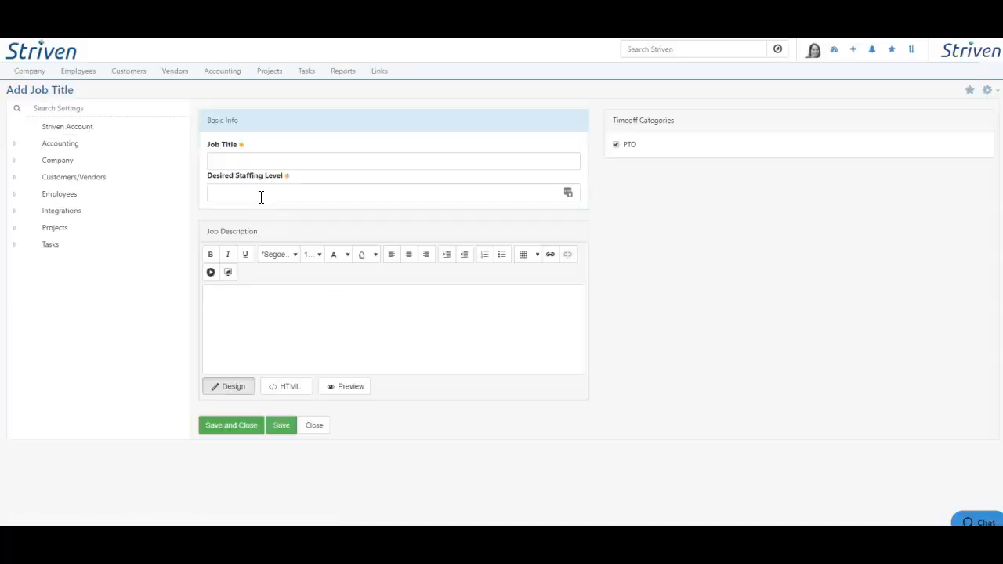
left_click(266, 192)
left_click(274, 241)
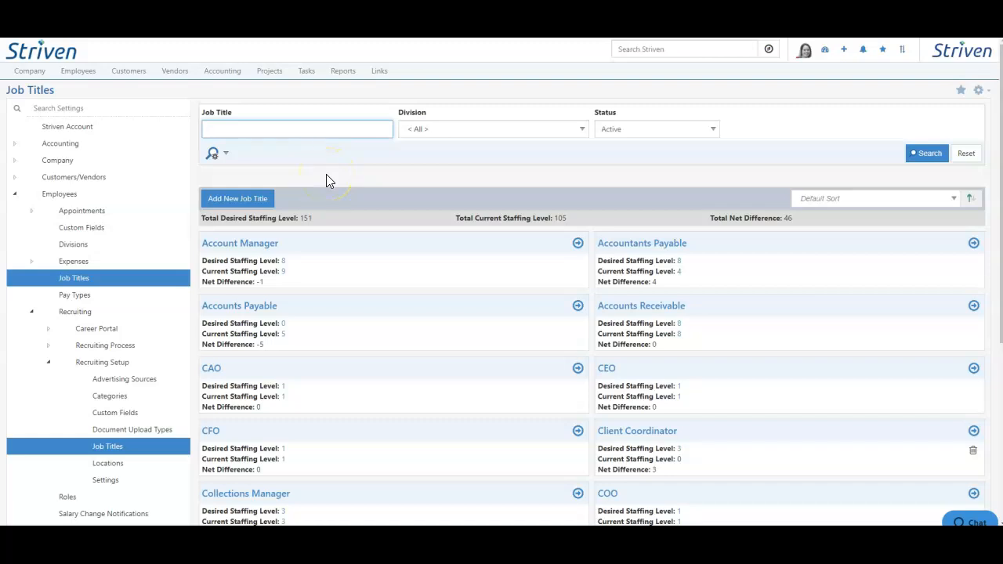
Examine the Account Manager job title's basic info, timeoff categories and Hub content
left_click(263, 244)
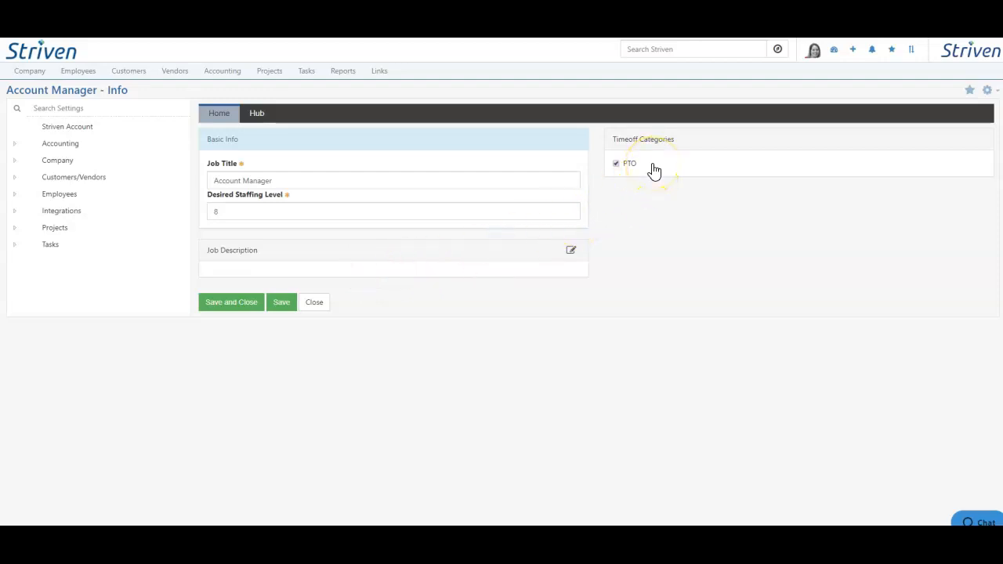
left_click(256, 114)
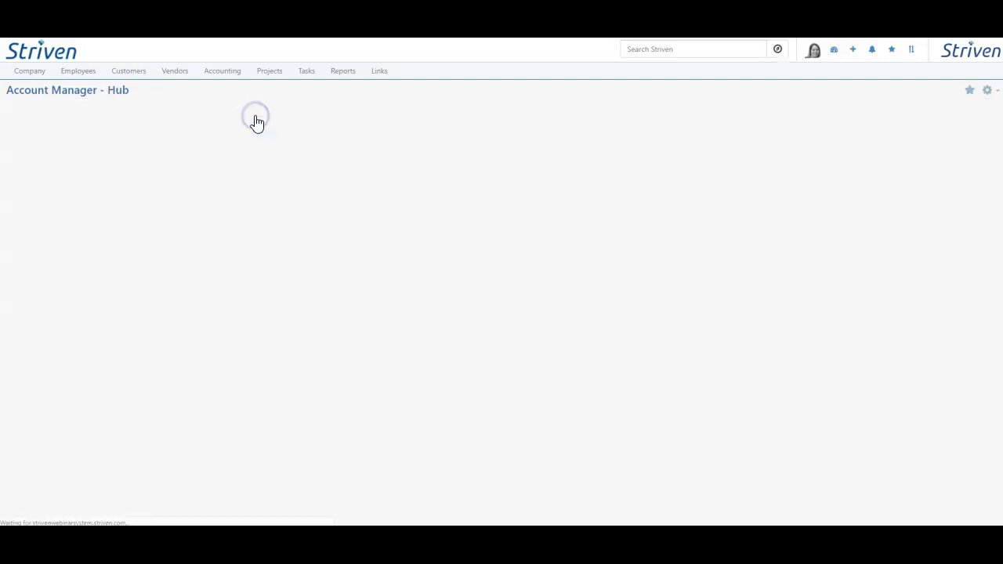
left_click(256, 117)
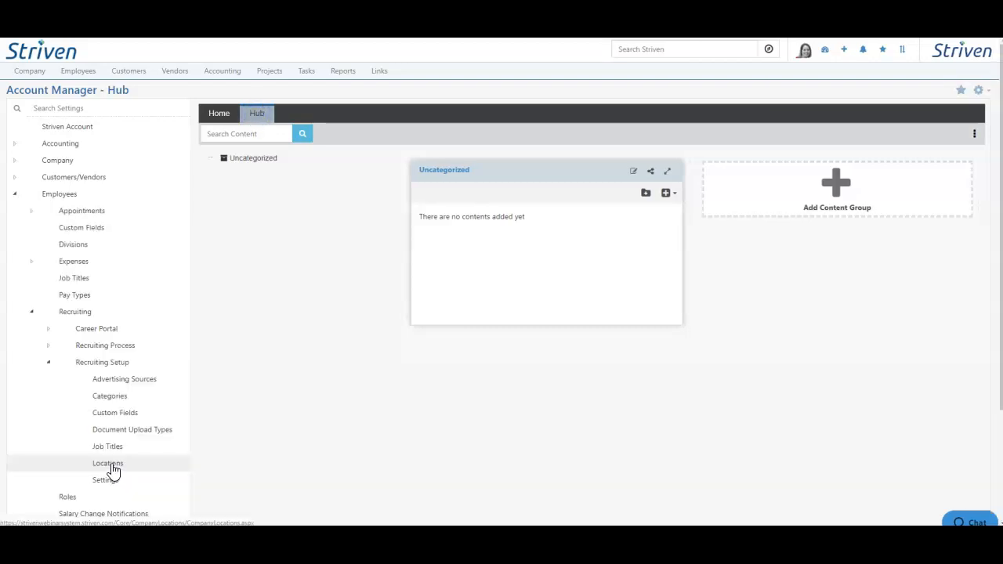
Review the company Locations list and the form for adding a new company location
left_click(113, 468)
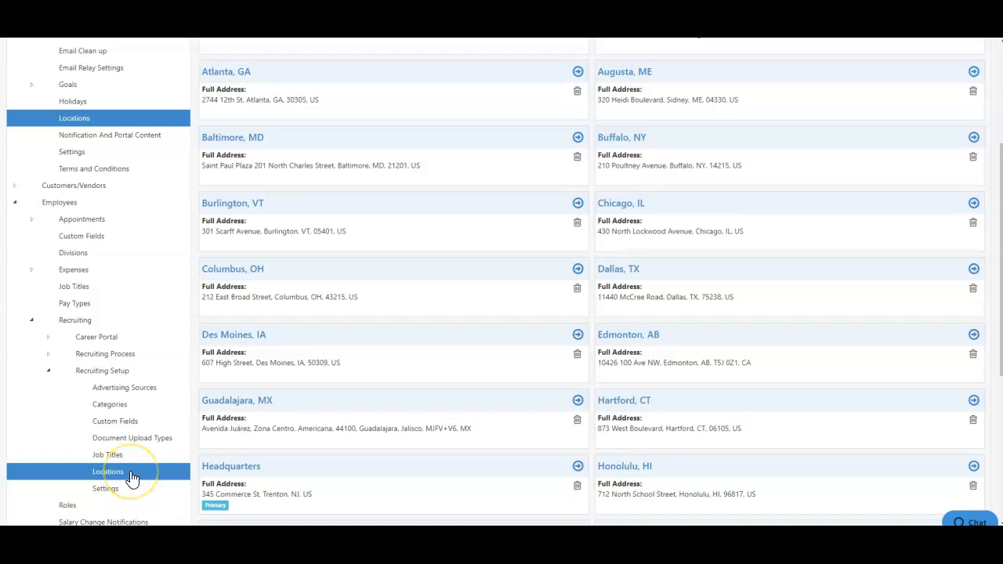
scroll(132, 477, "up", 2)
scroll(132, 477, "up", 2)
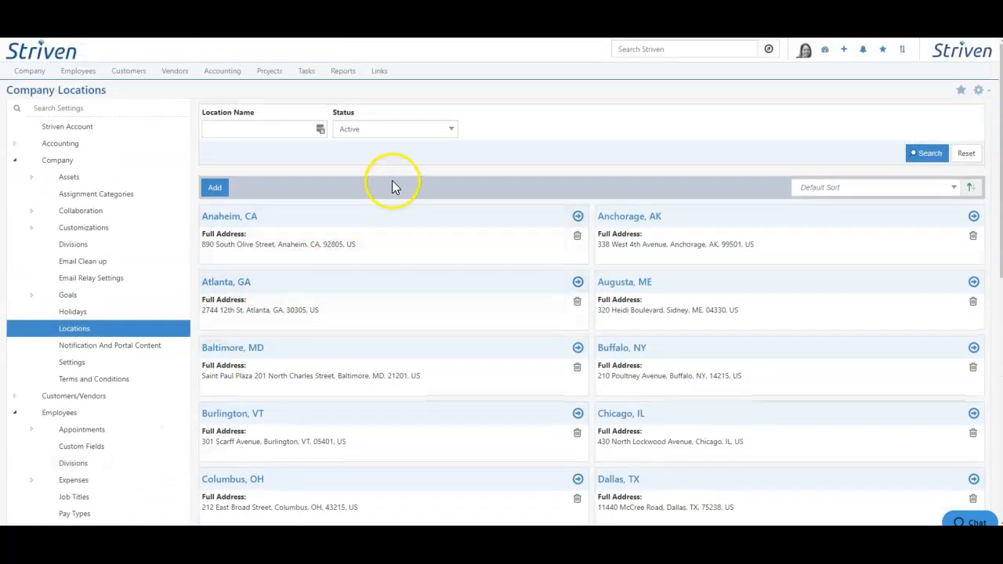
left_click(215, 188)
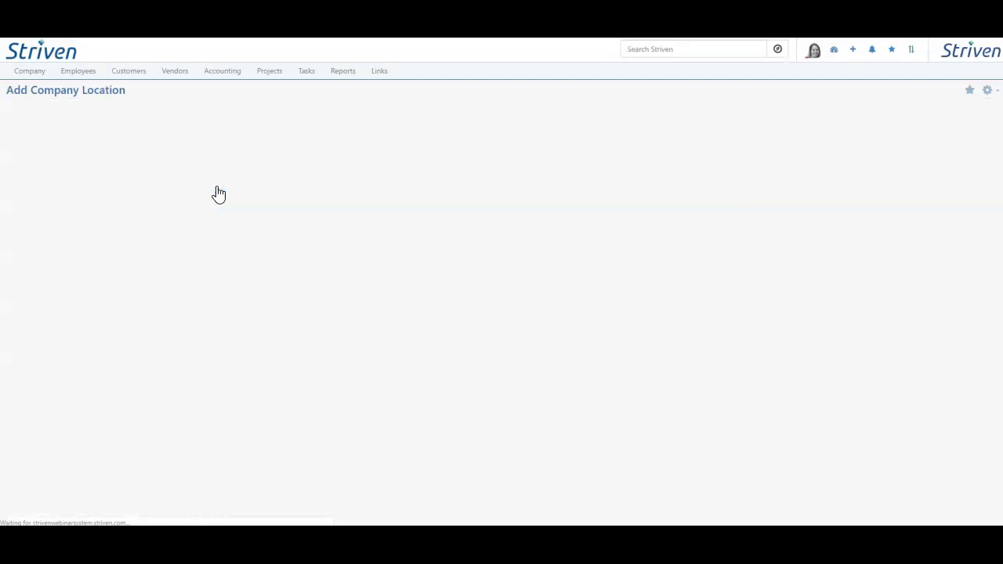
left_click(241, 162)
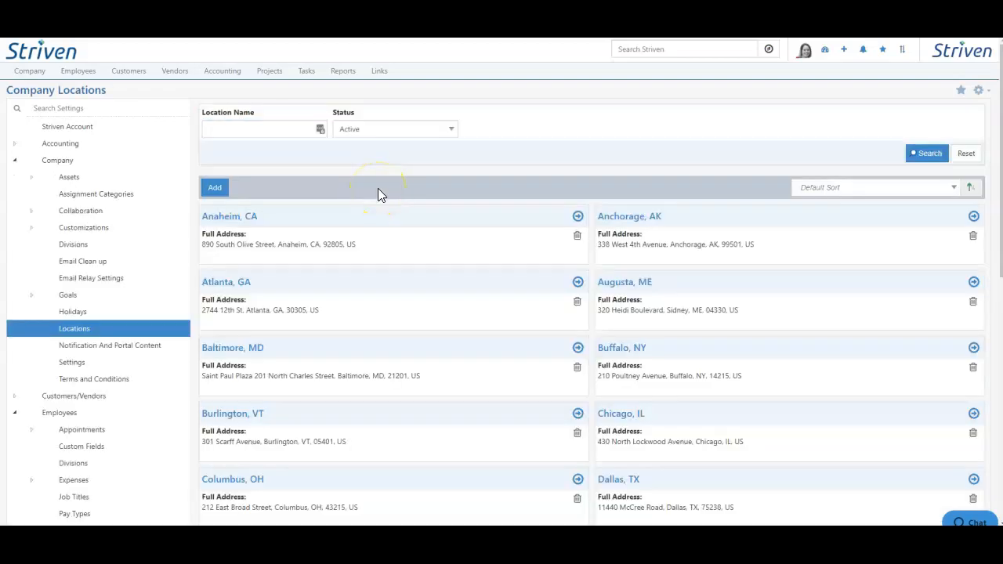
Examine the Anaheim, CA location's basic info, recruiting assignment choices and Hub content groups
left_click(255, 217)
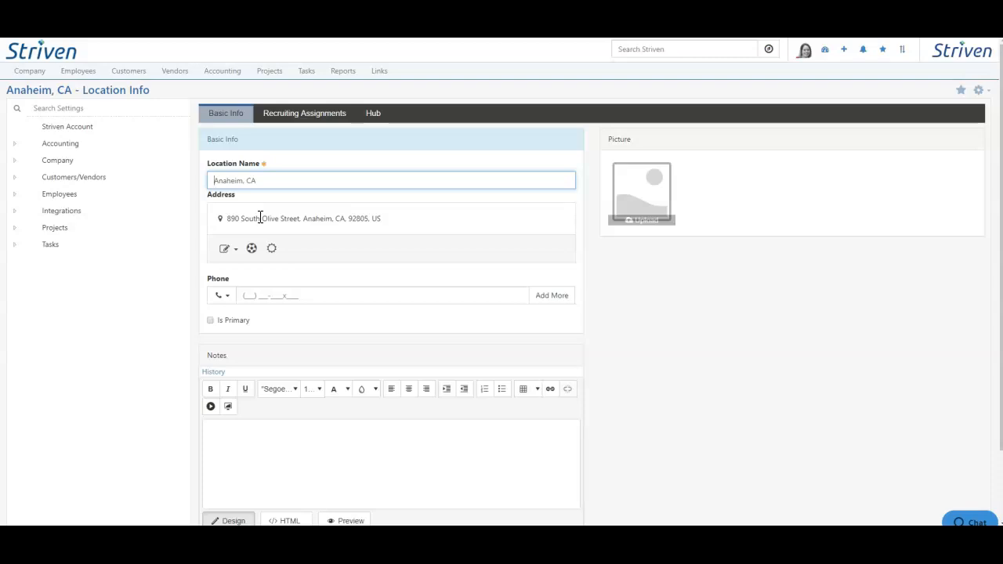
left_click(298, 114)
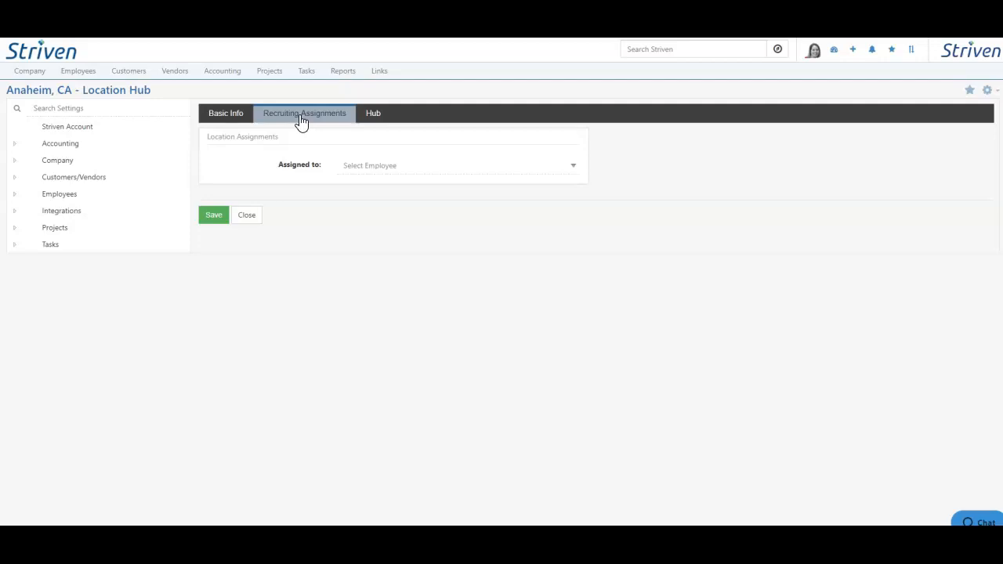
left_click(370, 166)
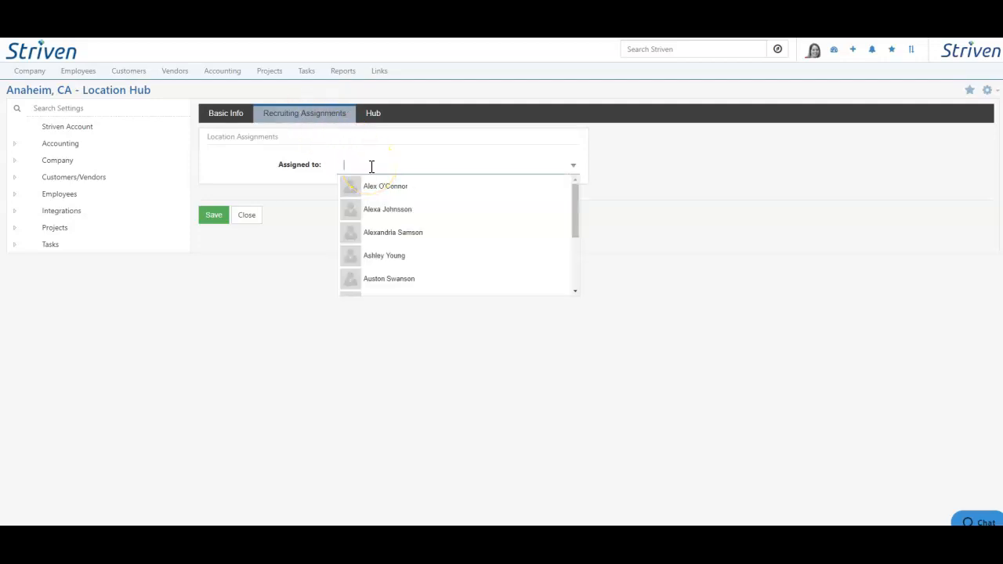
left_click(374, 117)
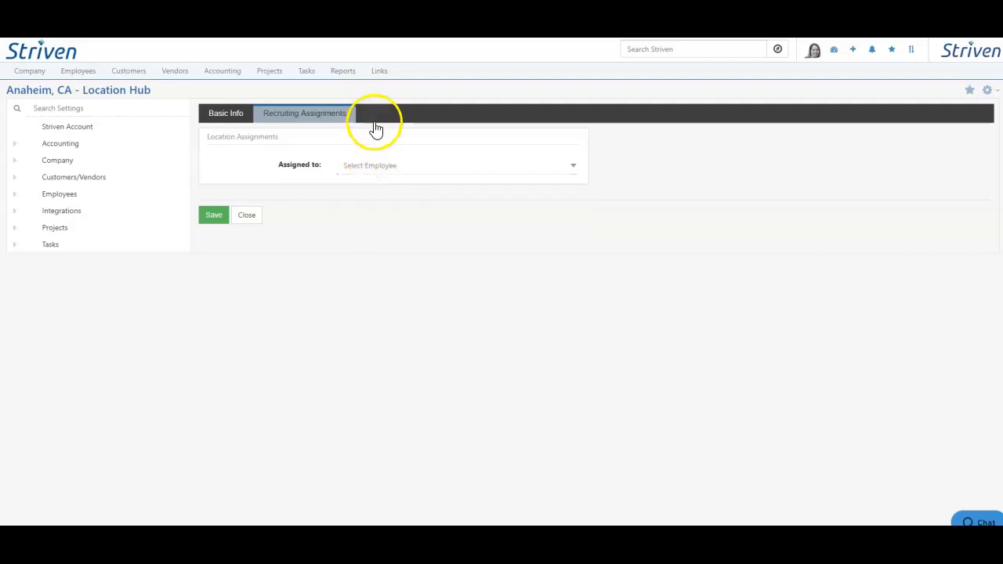
left_click(531, 190)
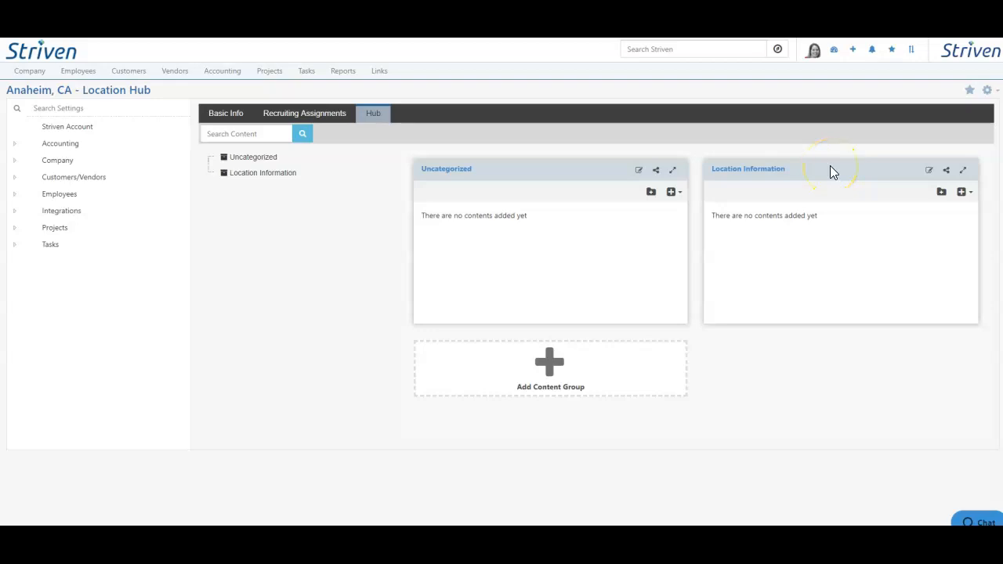
Check which content types can be added to the Location Information group in the Anaheim, CA location's Hub
left_click(960, 192)
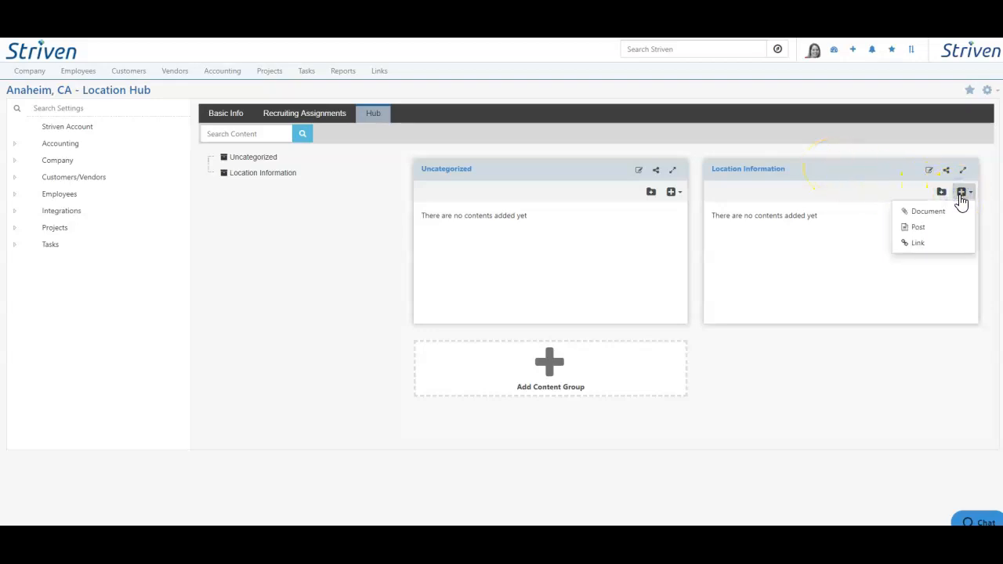
left_click(930, 231)
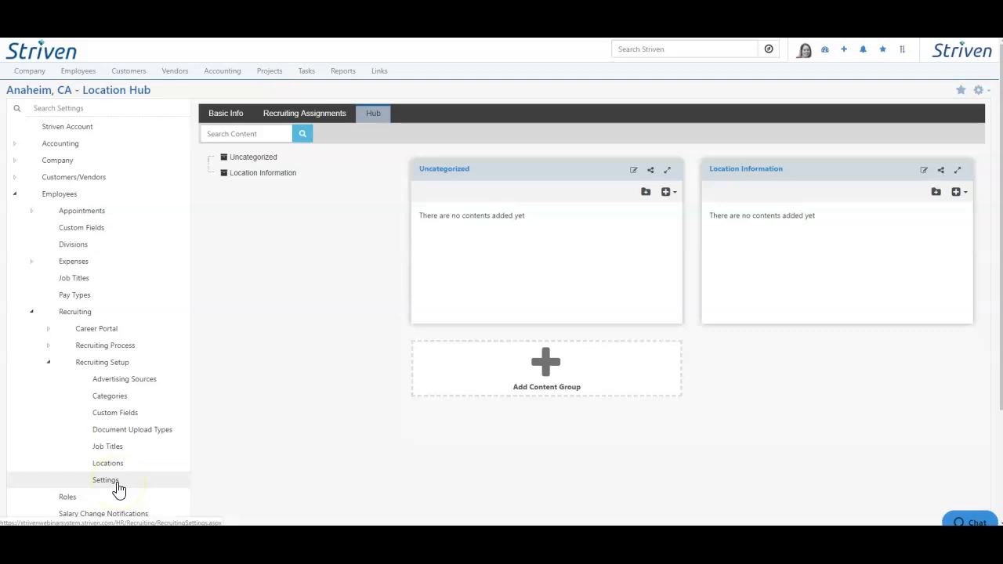
Open the recruiting setup's general settings and review the Terms & Condition choices, candidate application options and application submission info
left_click(116, 484)
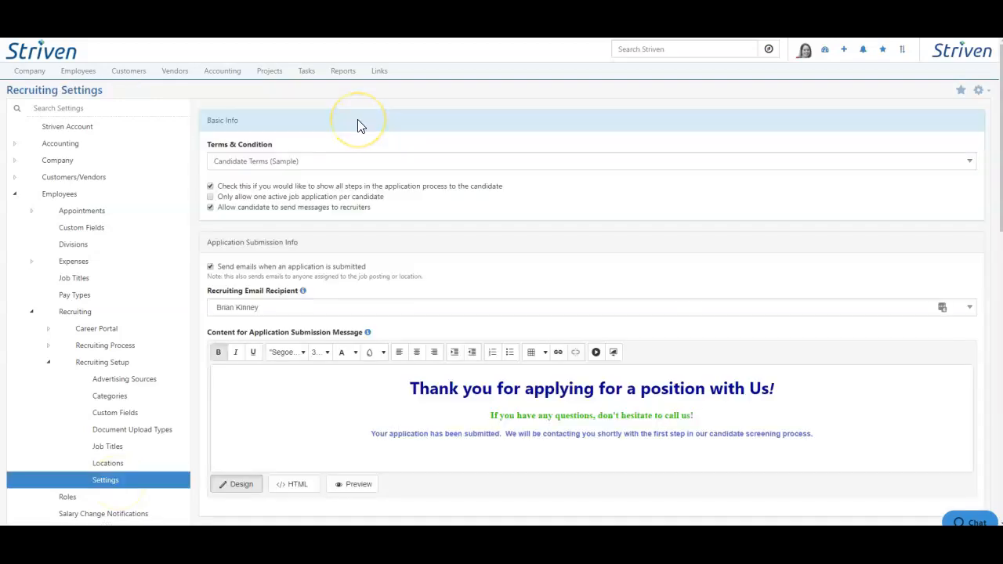
left_click(344, 157)
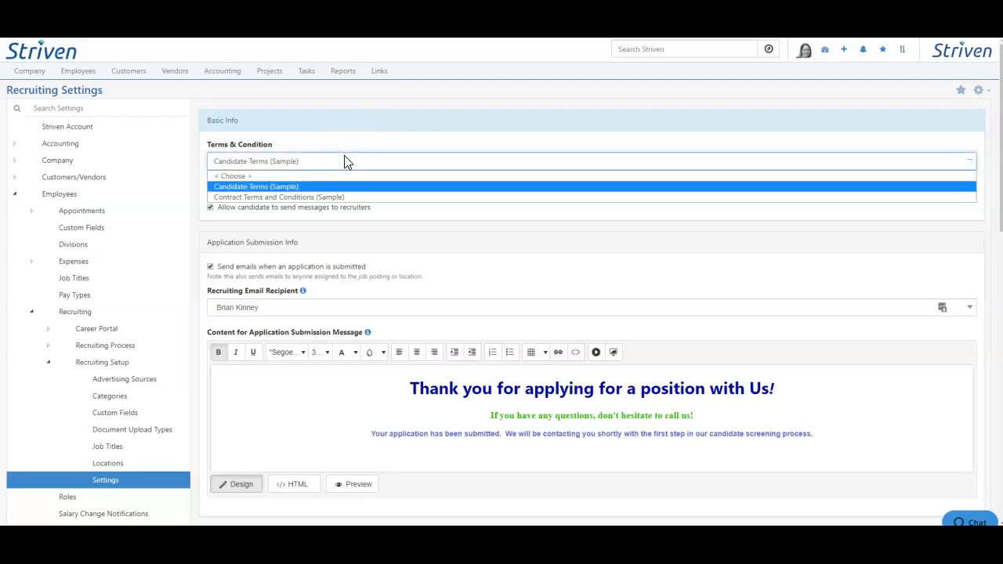
left_click(345, 145)
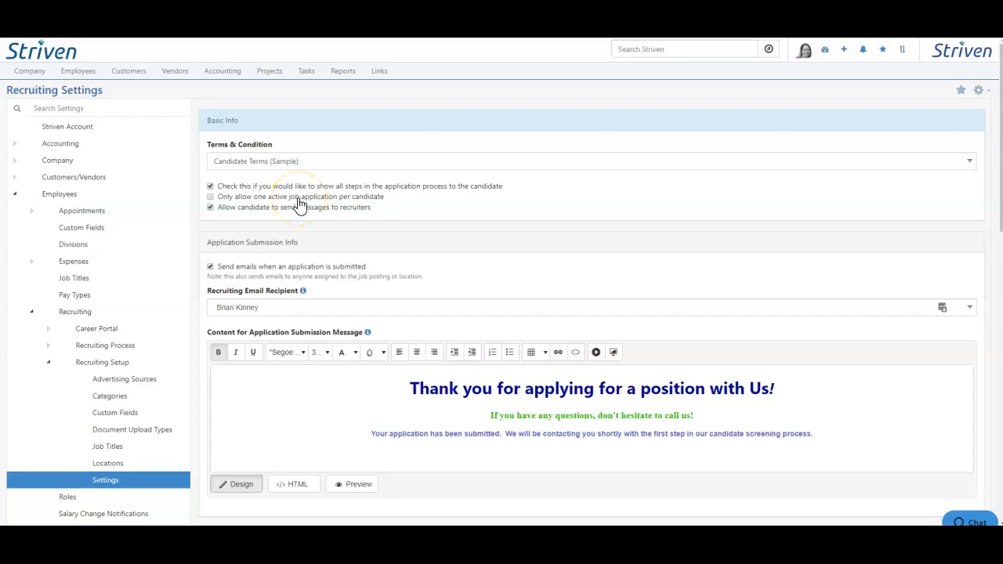
mouse_move(297, 215)
scroll(332, 389, "down", 4)
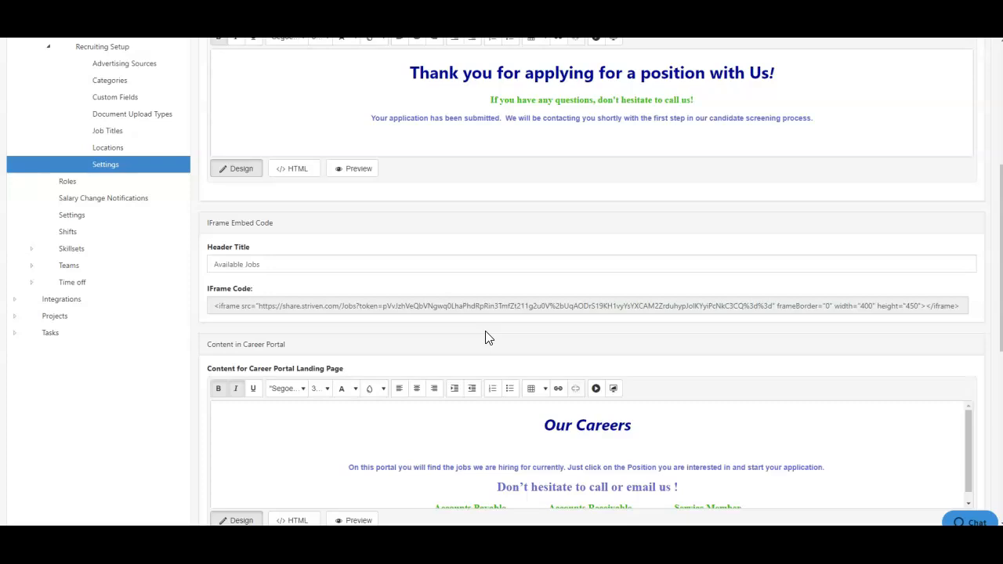
Examine the Career Portal content for the landing page, footer and denied access message in the recruiting settings
scroll(485, 337, "down", 2)
left_click(459, 353)
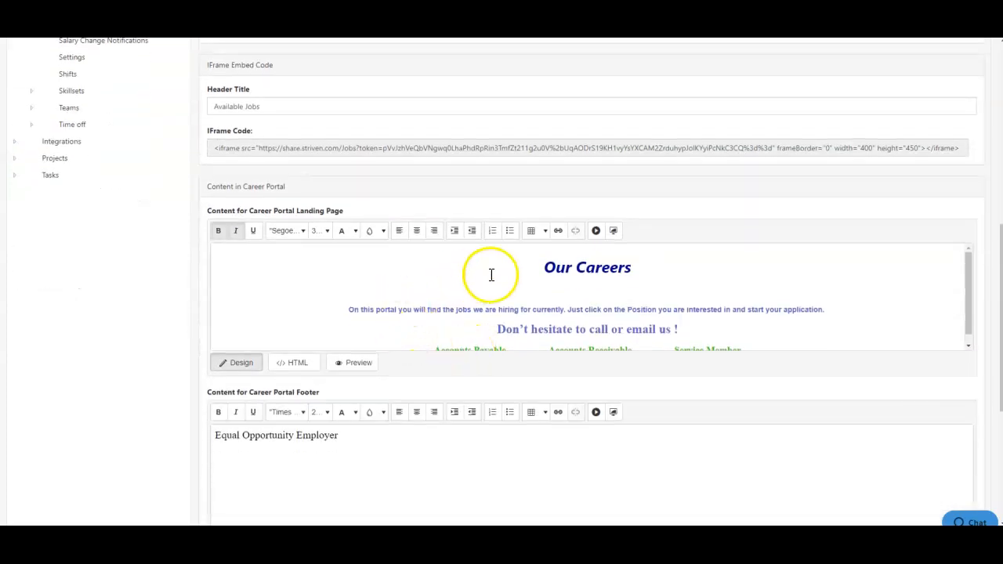
left_click(500, 330)
left_click(298, 442)
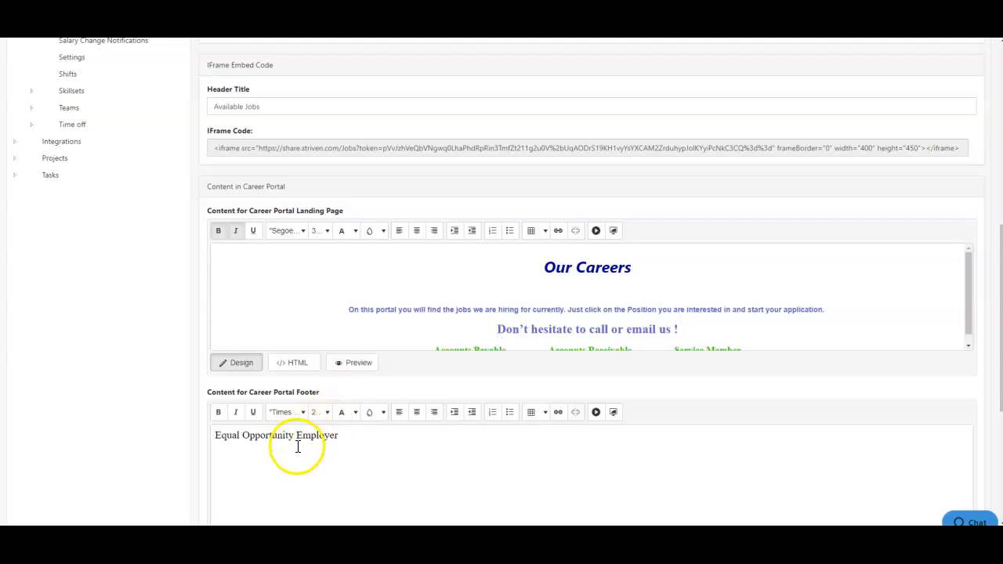
left_click(353, 444)
scroll(353, 453, "down", 4)
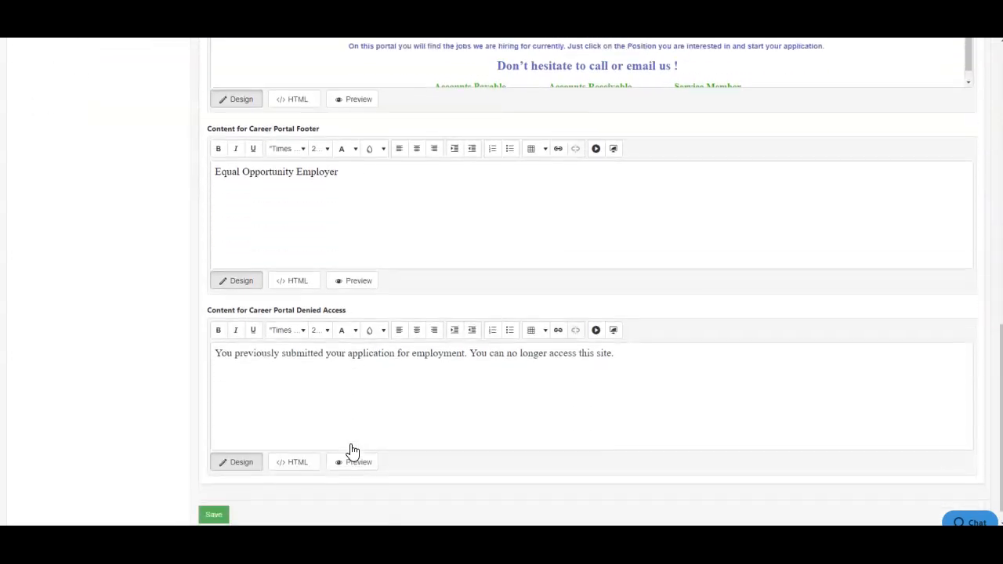
left_click(328, 420)
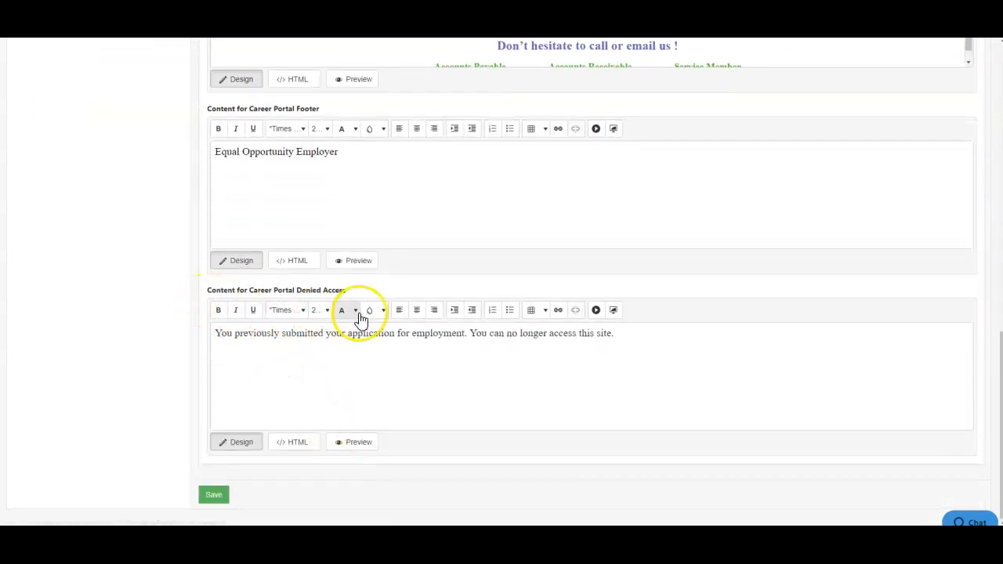
left_click(390, 383)
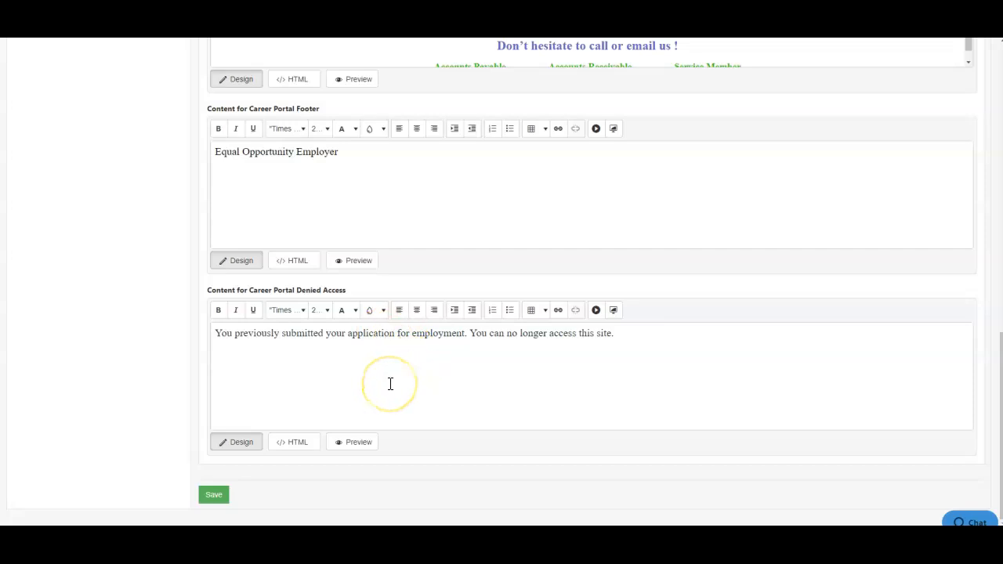